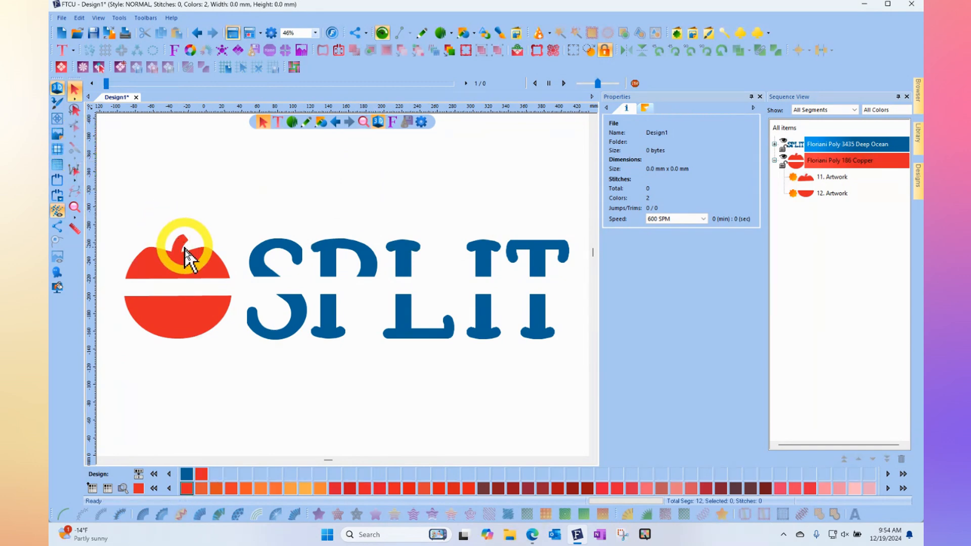
Draw a slanted Gap Slice path through the lower half of the red apple, from the gap down past its bottom edge.
left_click(192, 334)
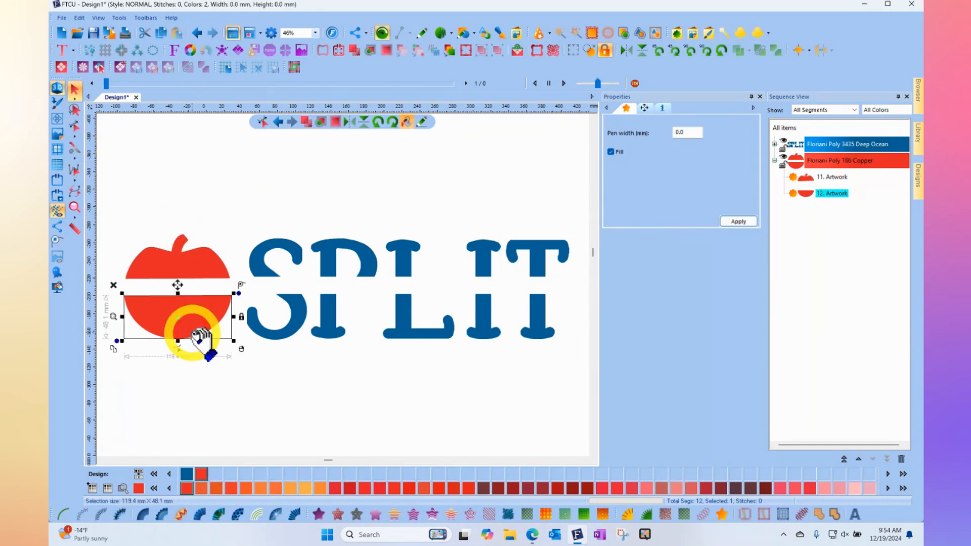
left_click(75, 160)
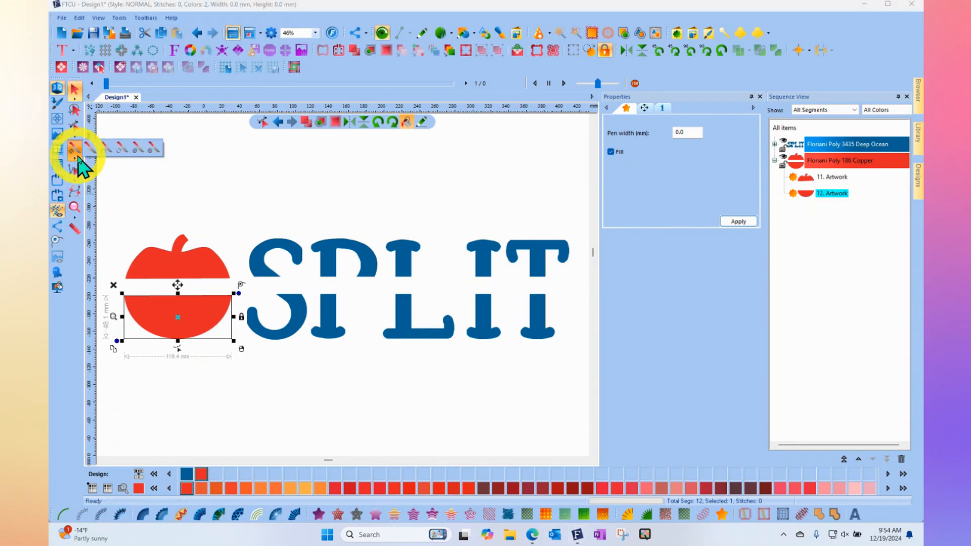
left_click(139, 148)
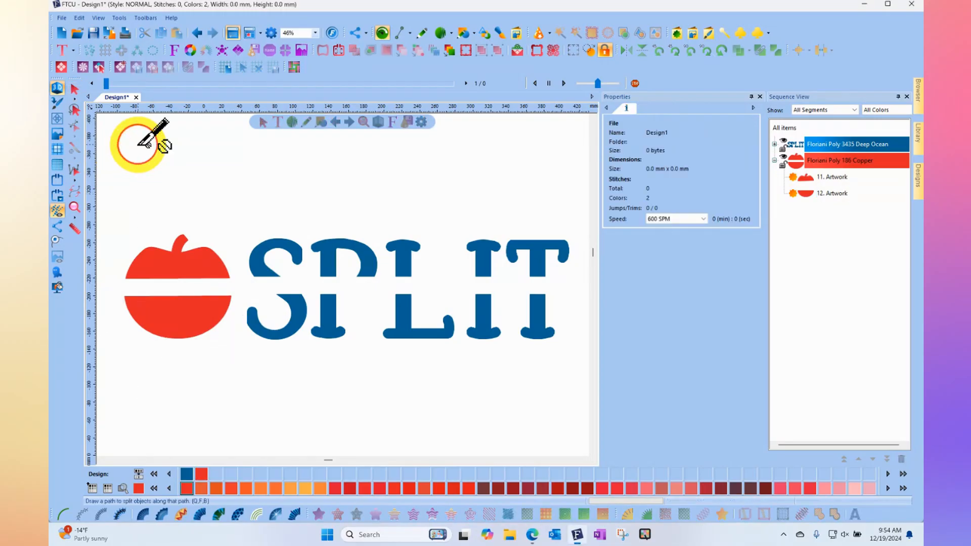
left_click(168, 290)
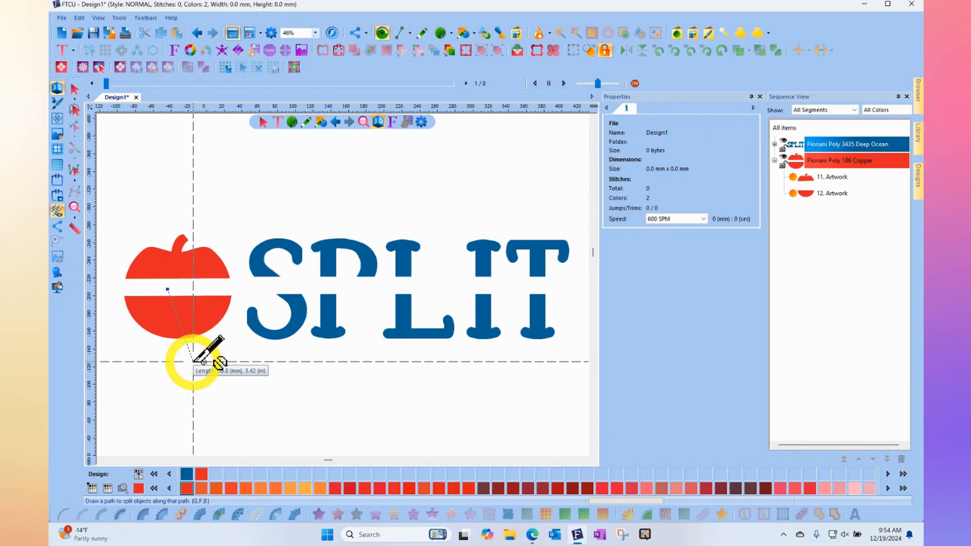
right_click(219, 360)
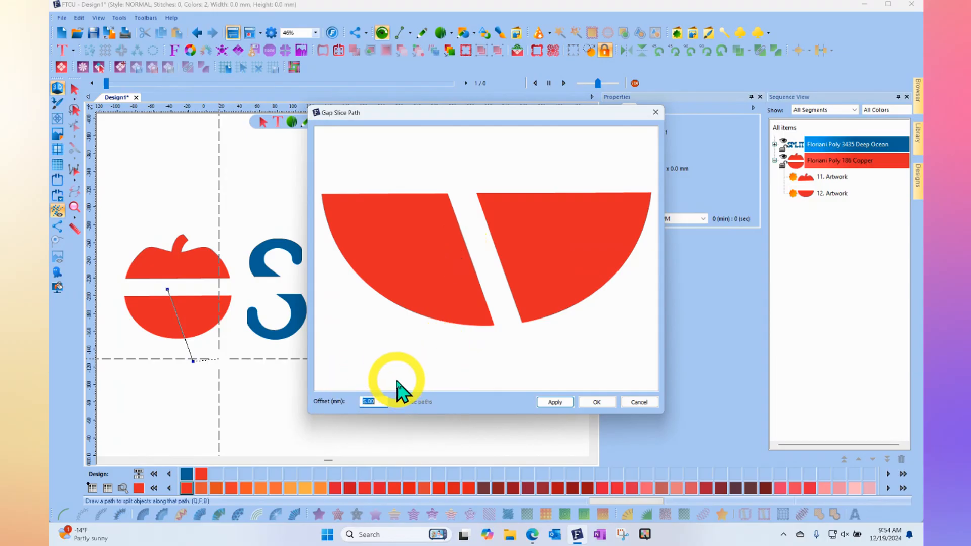
Set the gap offset to 10 mm and apply the slice to the lower apple half.
left_click(559, 402)
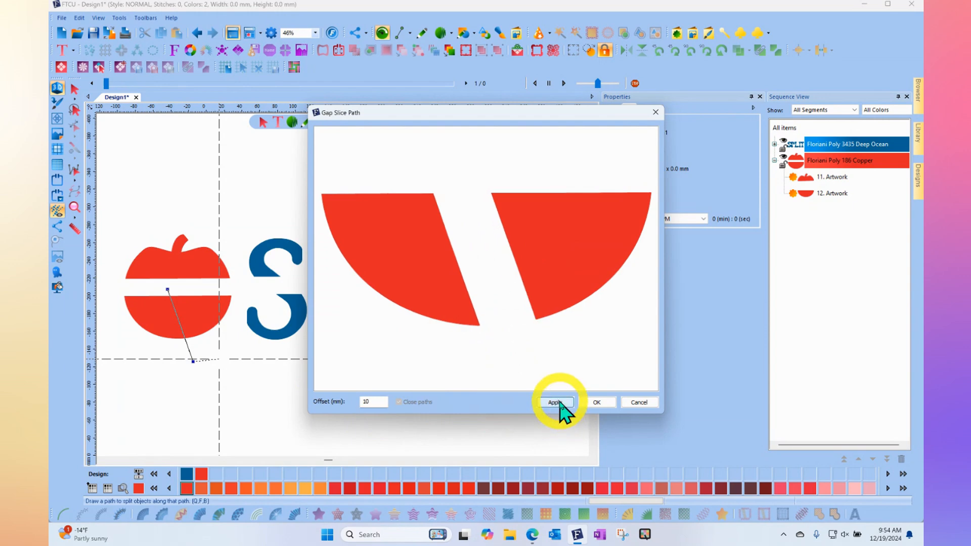
left_click(597, 403)
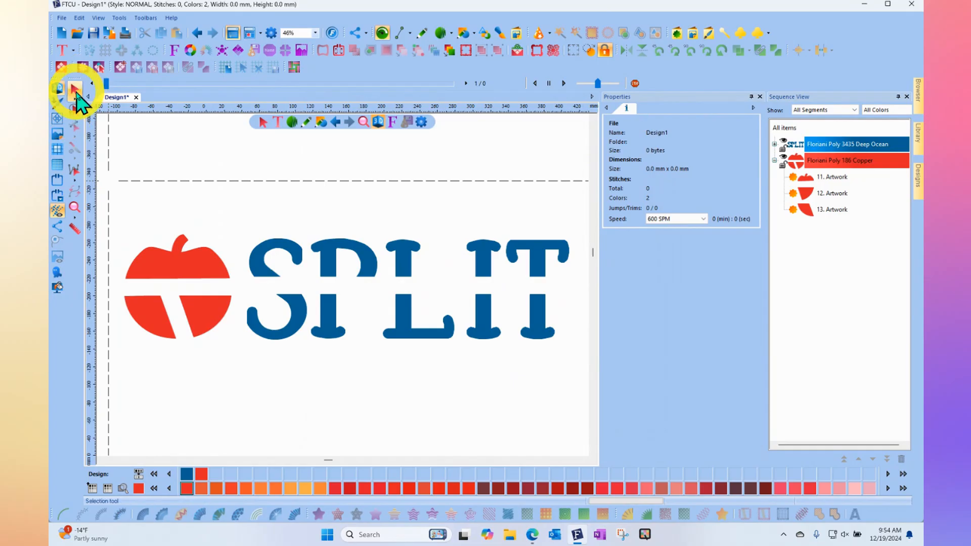
left_click(76, 91)
left_click(277, 177)
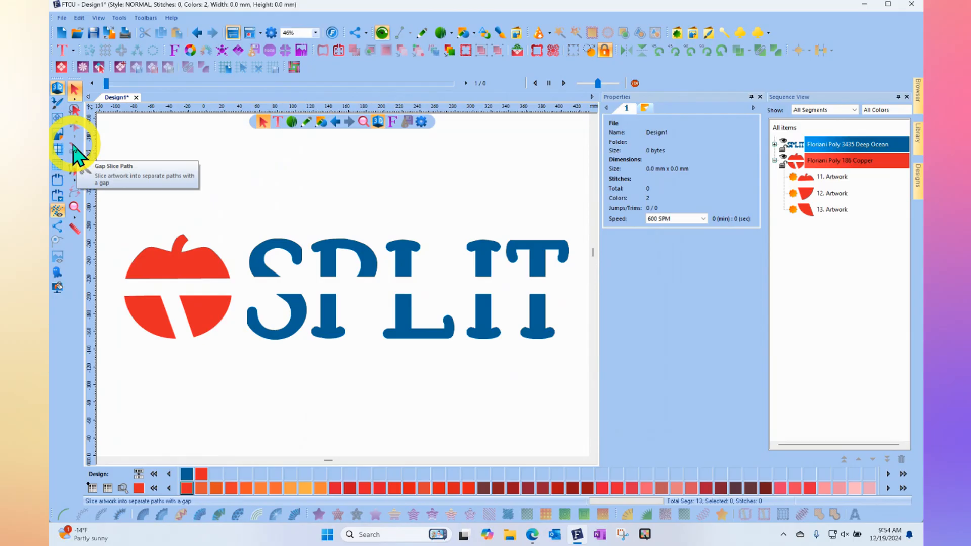
Add the outlined apple custom shape below the red apple and split it horizontally using Gap Slice Path with a 10 mm offset.
left_click(676, 33)
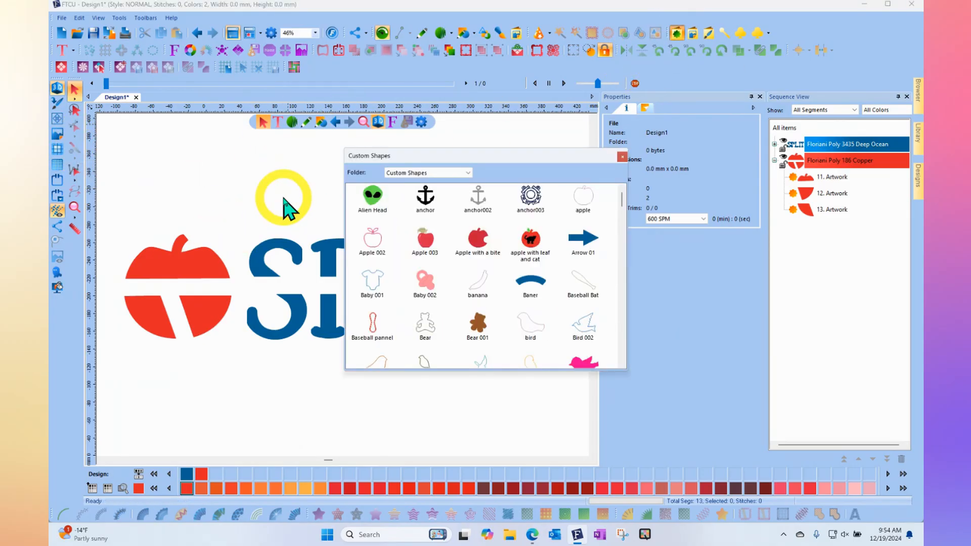
left_click(591, 194)
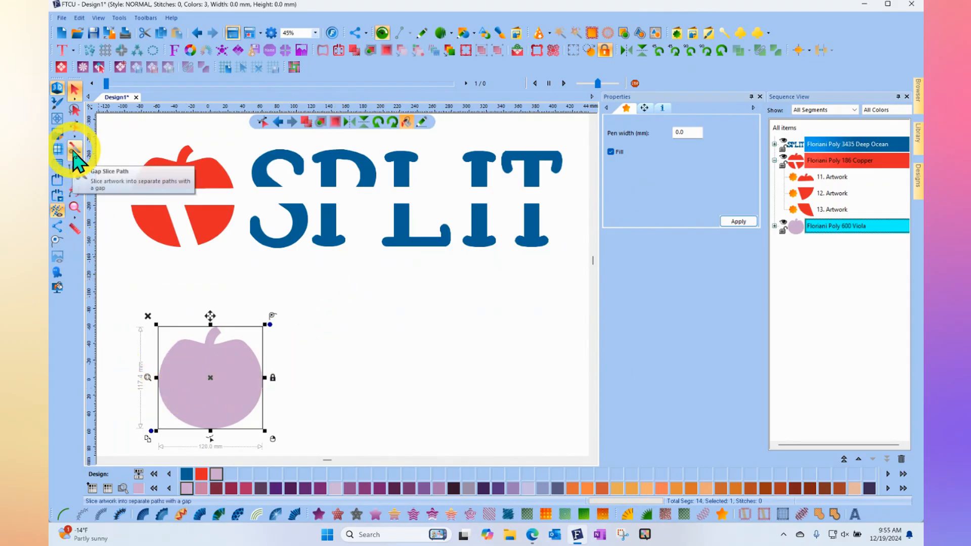
left_click(75, 155)
left_click(138, 378)
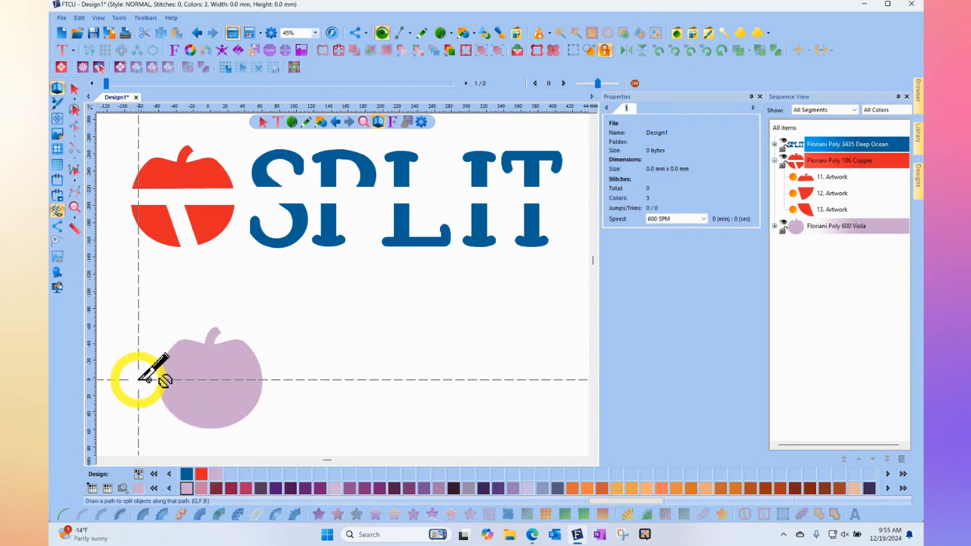
left_click(299, 380)
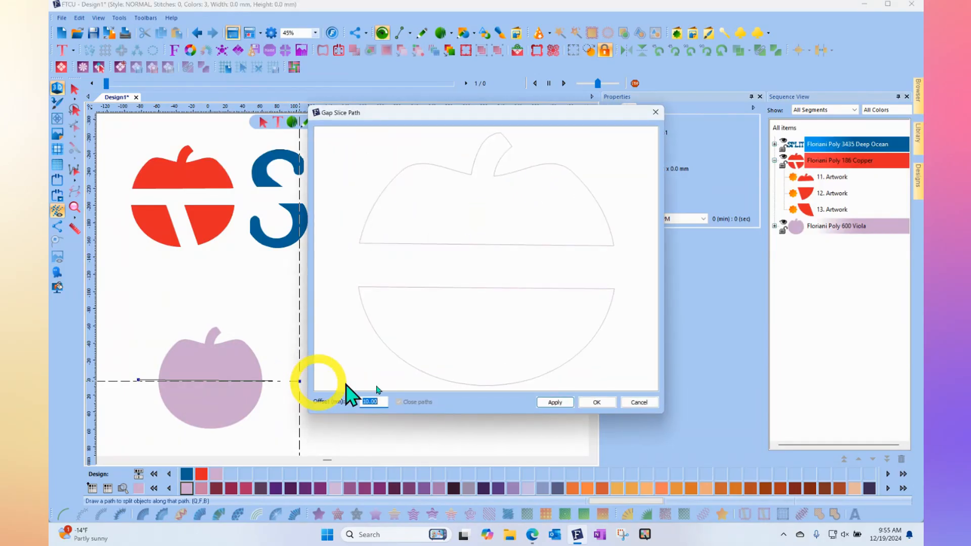
left_click(596, 403)
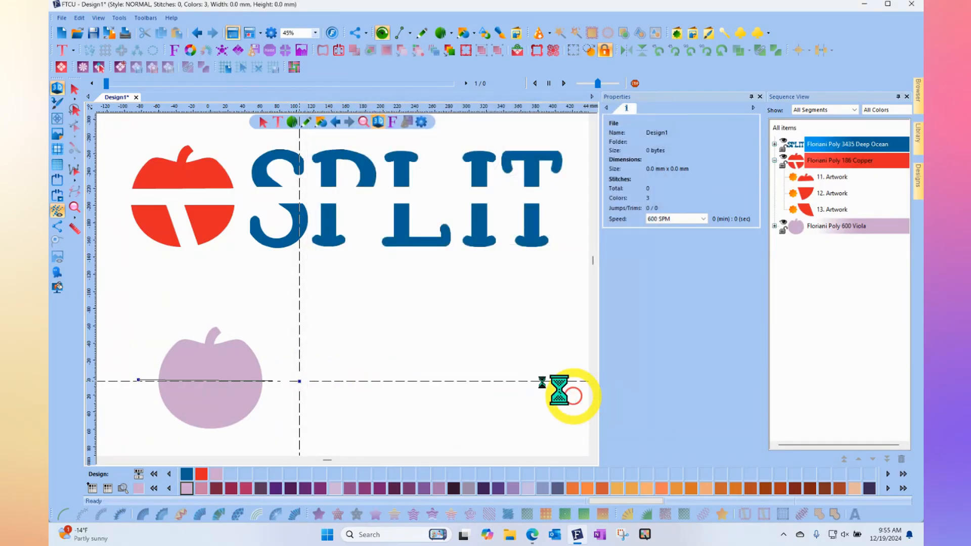
left_click(76, 93)
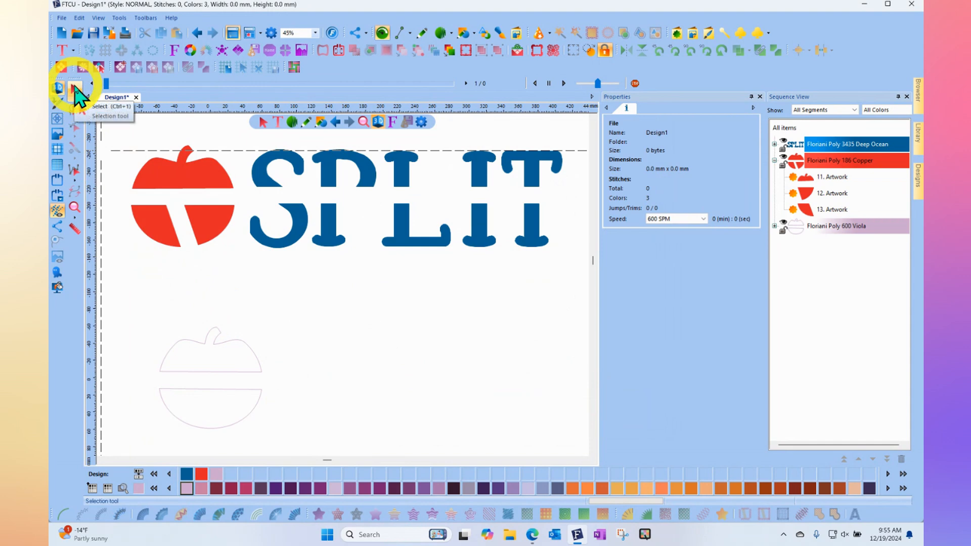
Convert the lower half of the new apple to a Standard fill stitch.
left_click(161, 389)
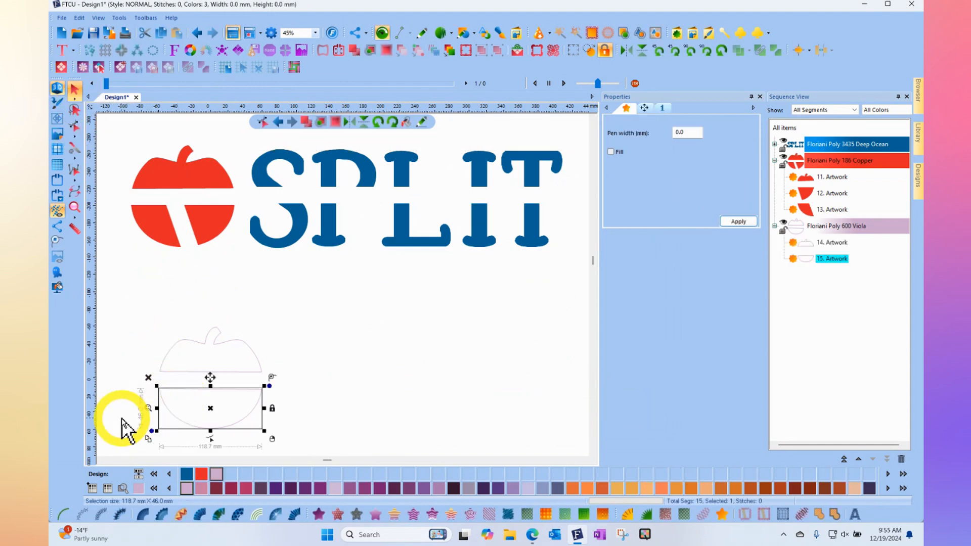
scroll(129, 412, "up", 2)
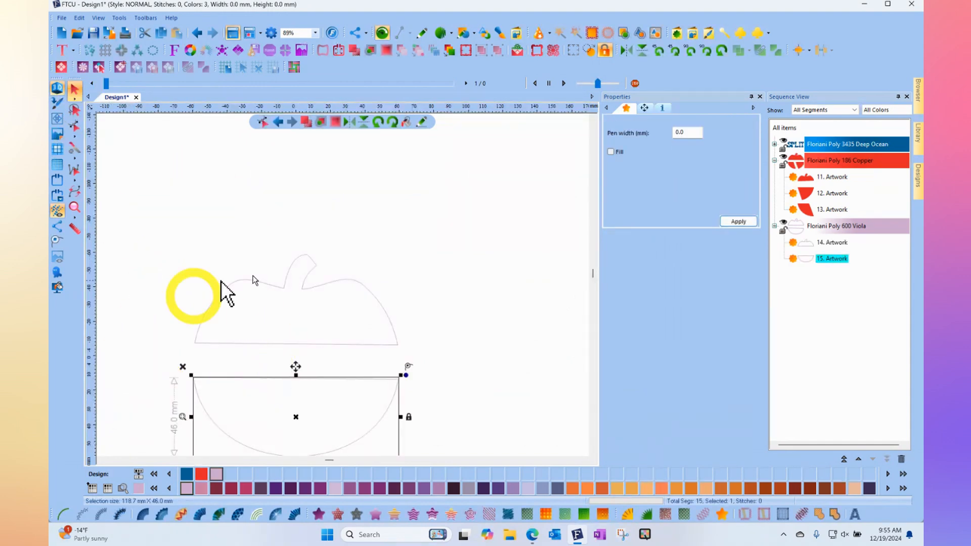
left_click(319, 516)
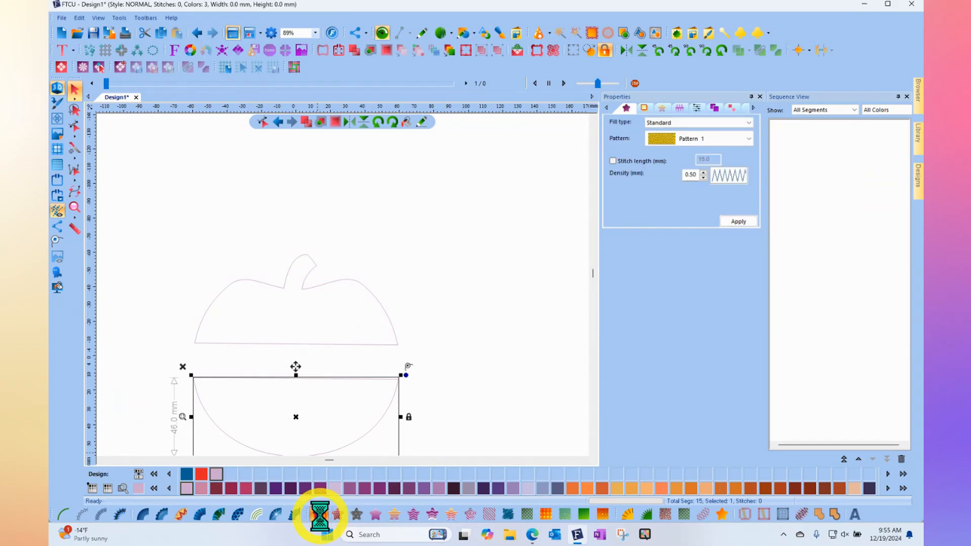
Convert the upper half of the new apple to a run stitch and clear the selection.
left_click(355, 282)
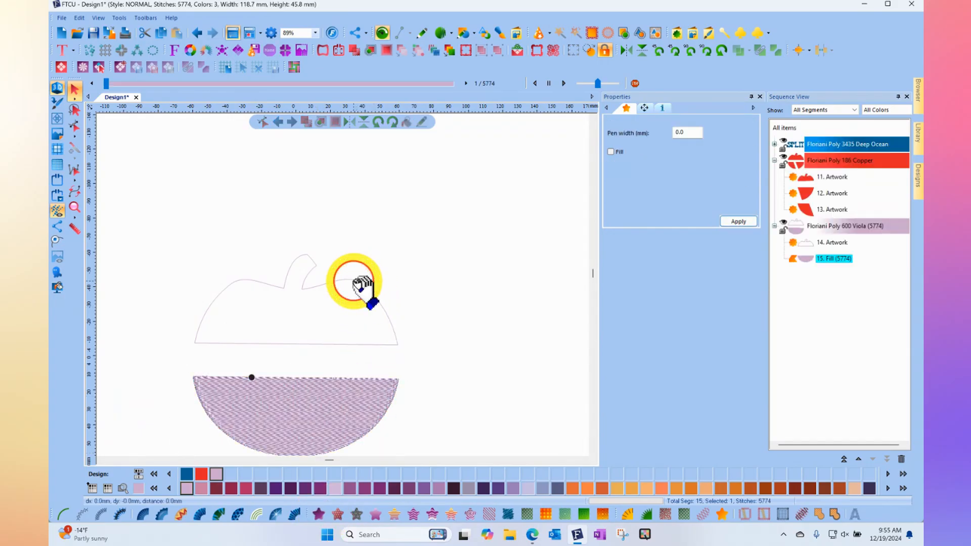
left_click(100, 515)
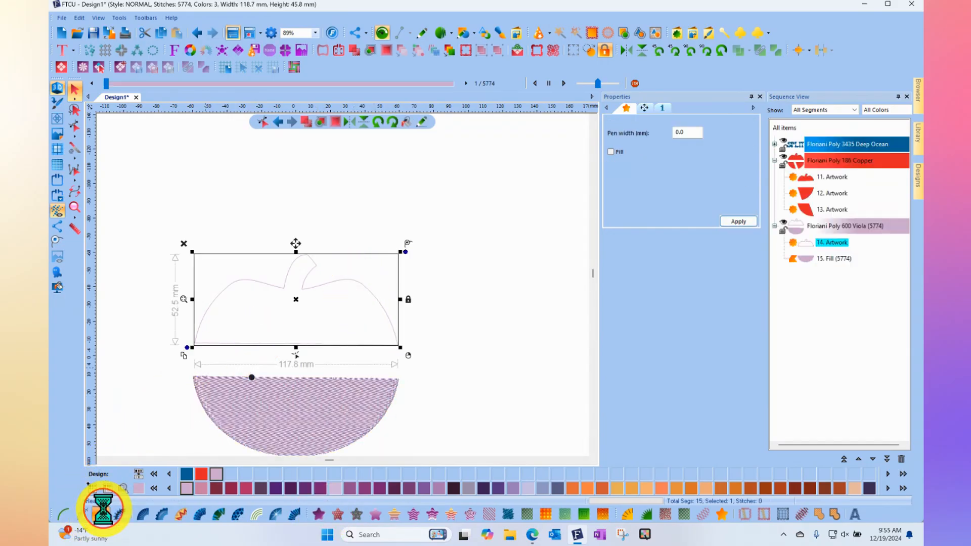
left_click(62, 515)
left_click(250, 246)
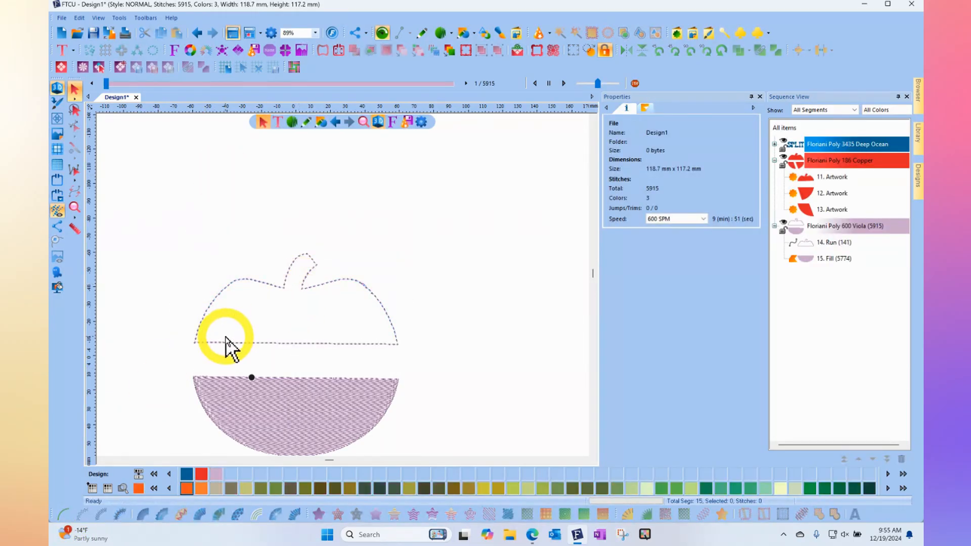
Import the preset name as TTF artwork in Bookman Old Style Bold, size 72, and place it above the SPLIT lettering.
scroll(437, 333, "down", 2)
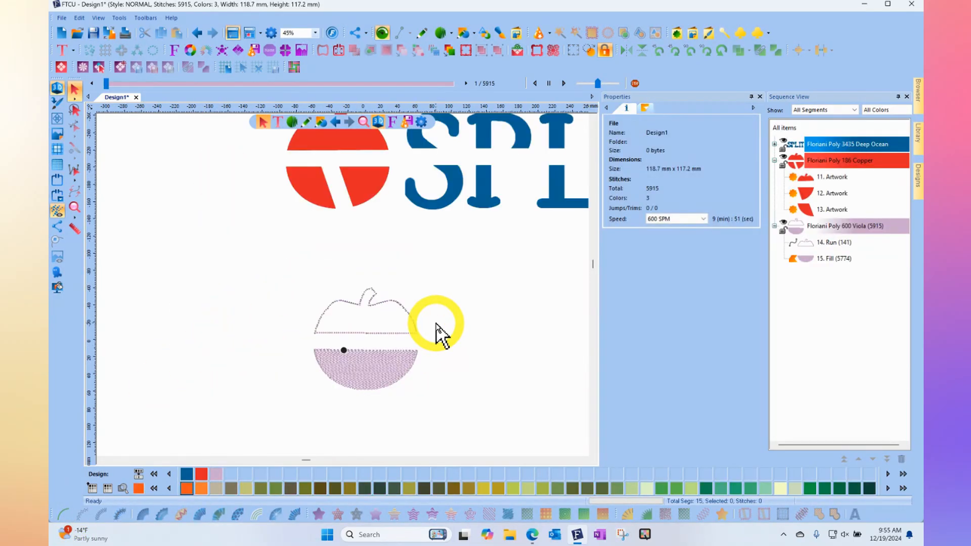
scroll(437, 333, "down", 2)
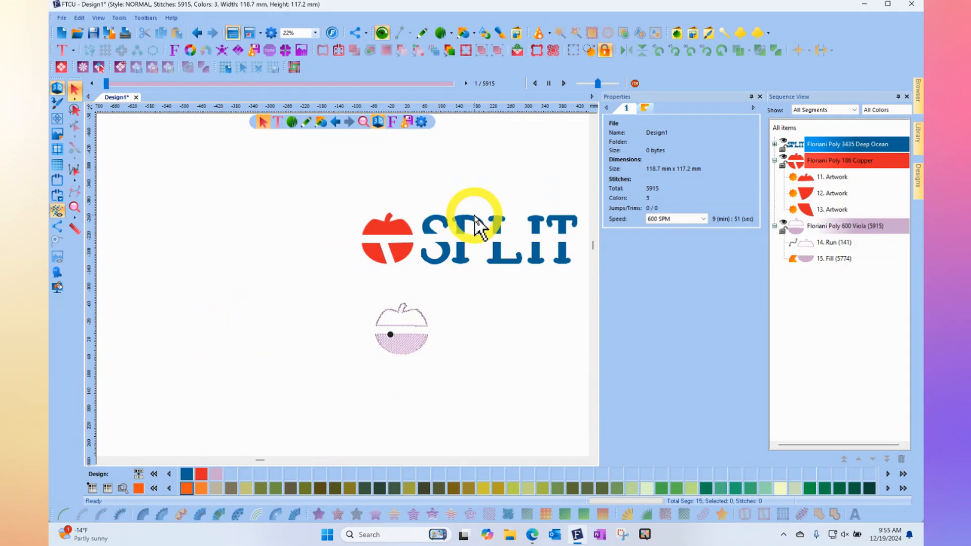
left_click(63, 51)
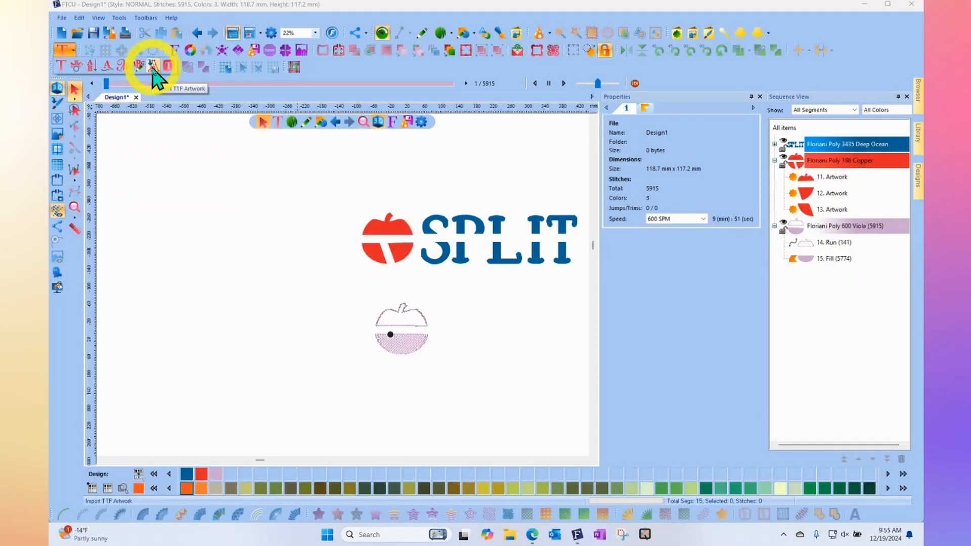
left_click(153, 68)
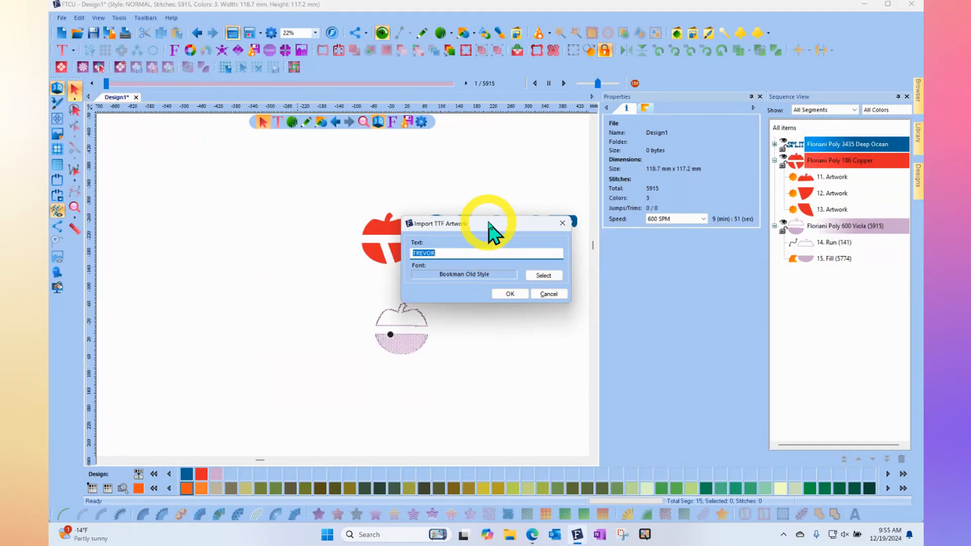
left_click_drag(489, 222, 293, 169)
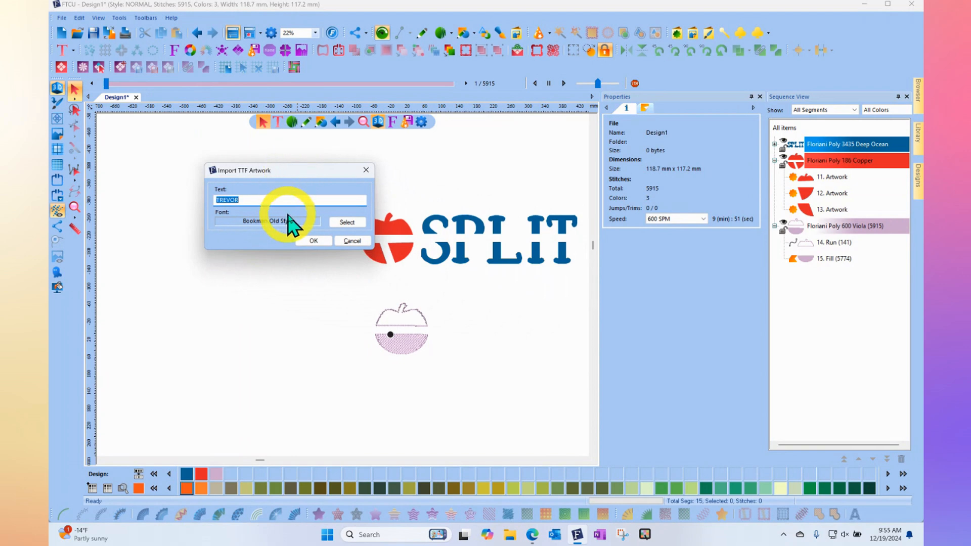
left_click(349, 223)
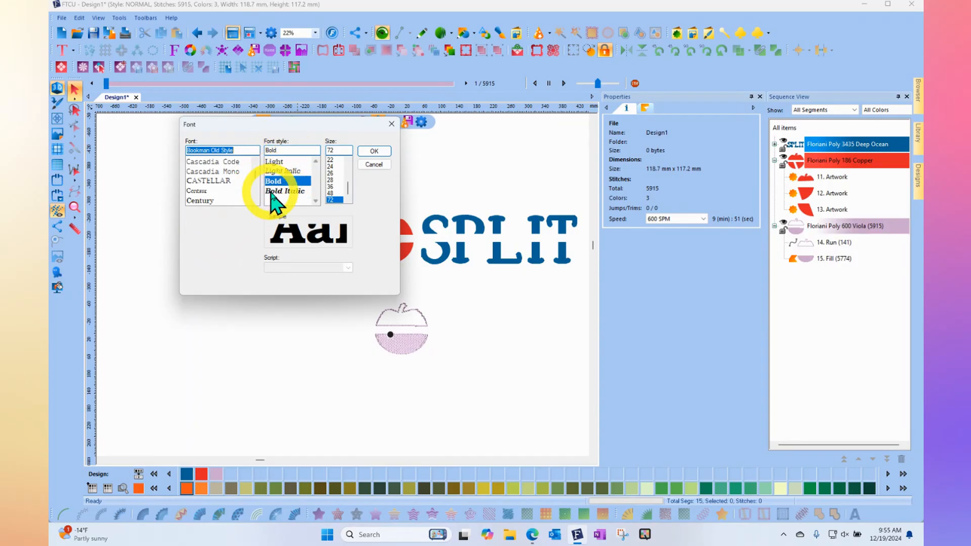
left_click(373, 152)
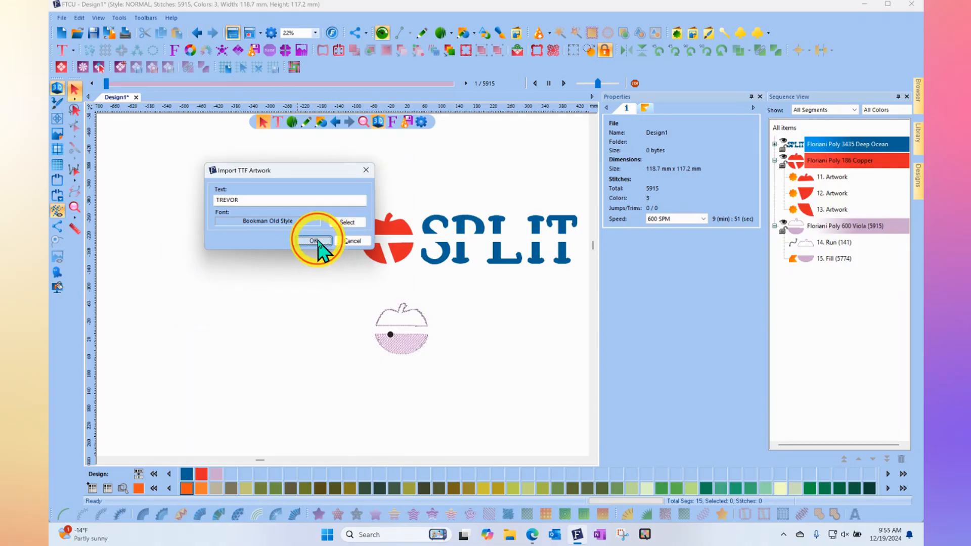
left_click(319, 241)
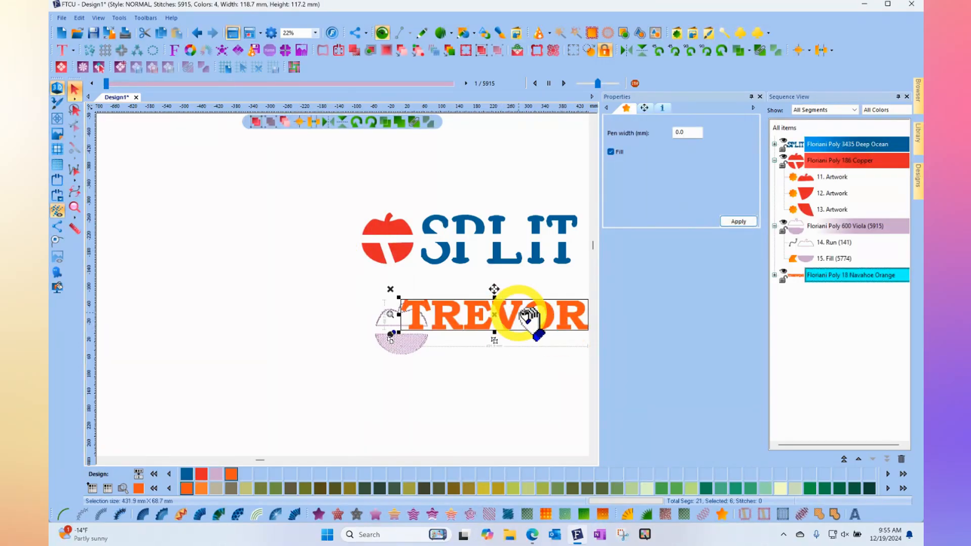
left_click_drag(531, 319, 502, 172)
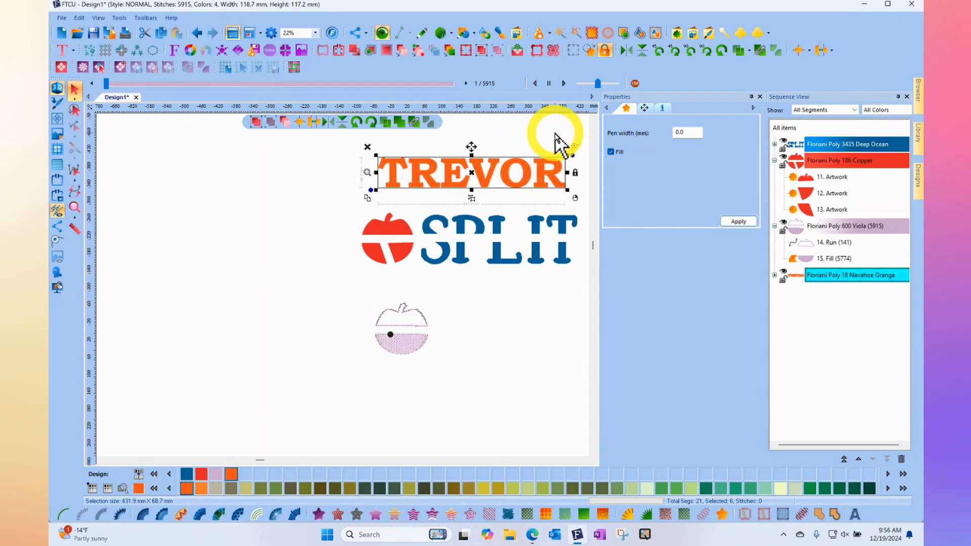
Split the orange name lettering horizontally through all its letters using Gap Slice Path with a 10 mm offset.
scroll(586, 139, "up", 2)
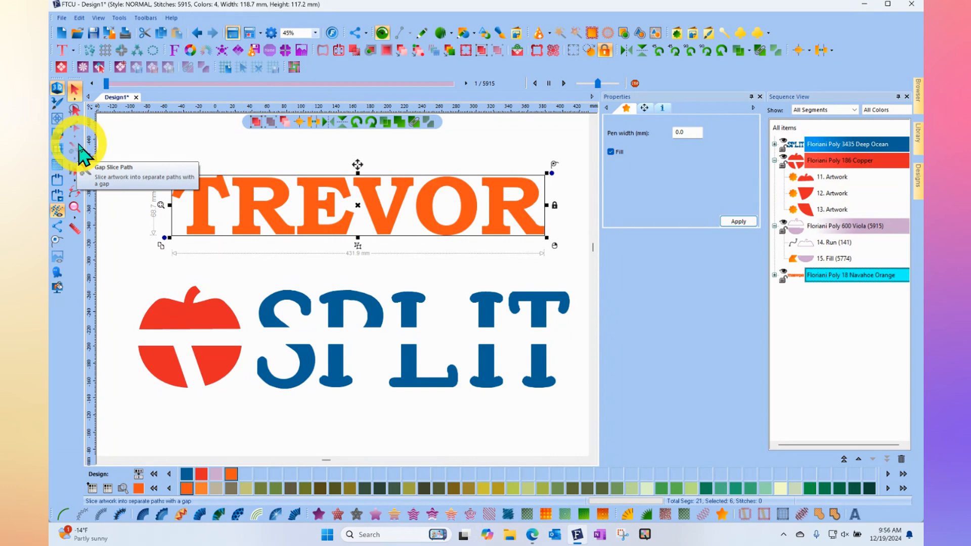
left_click(228, 161)
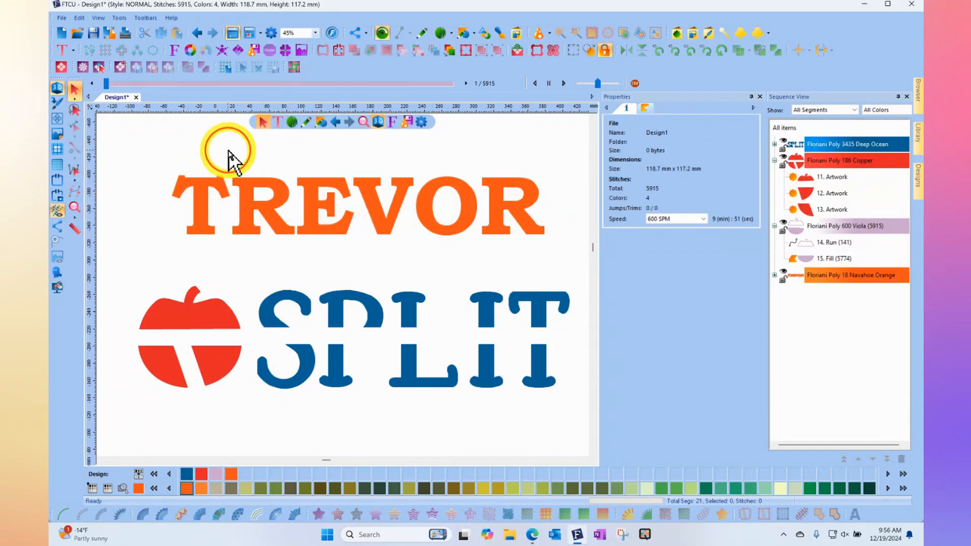
left_click(213, 216)
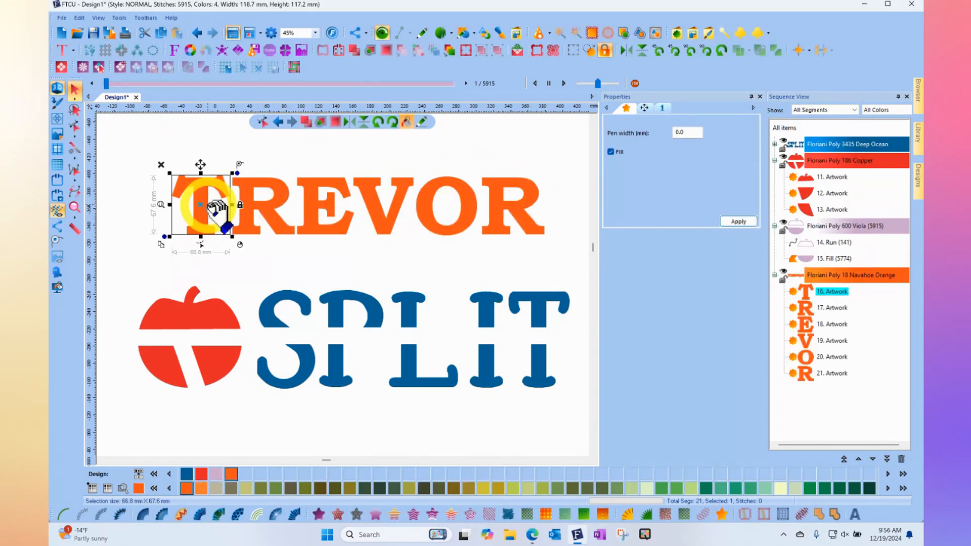
left_click(72, 148)
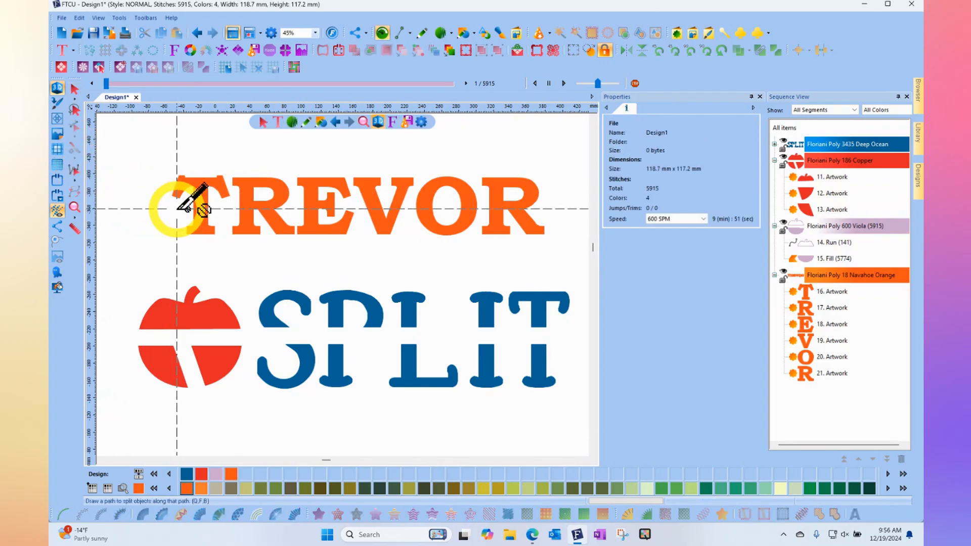
left_click(177, 208)
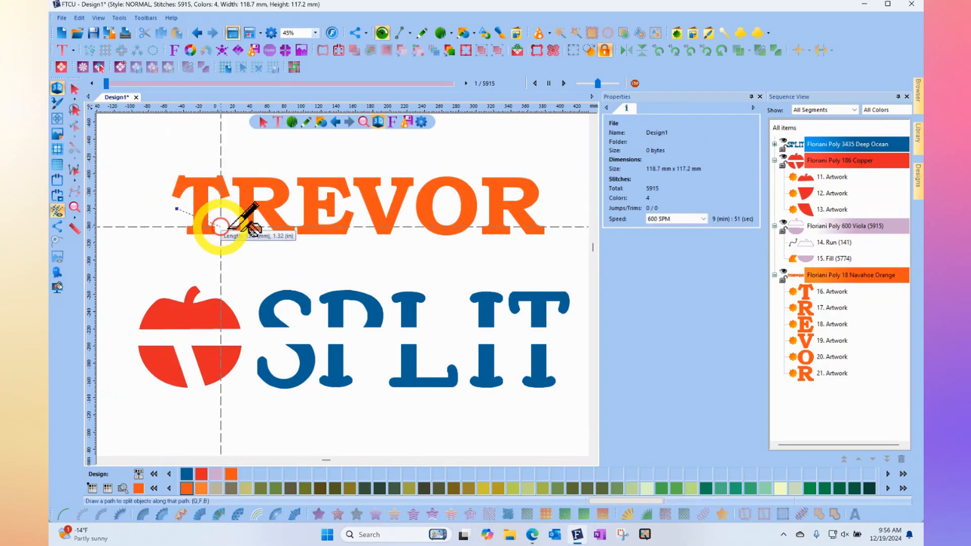
right_click(553, 209)
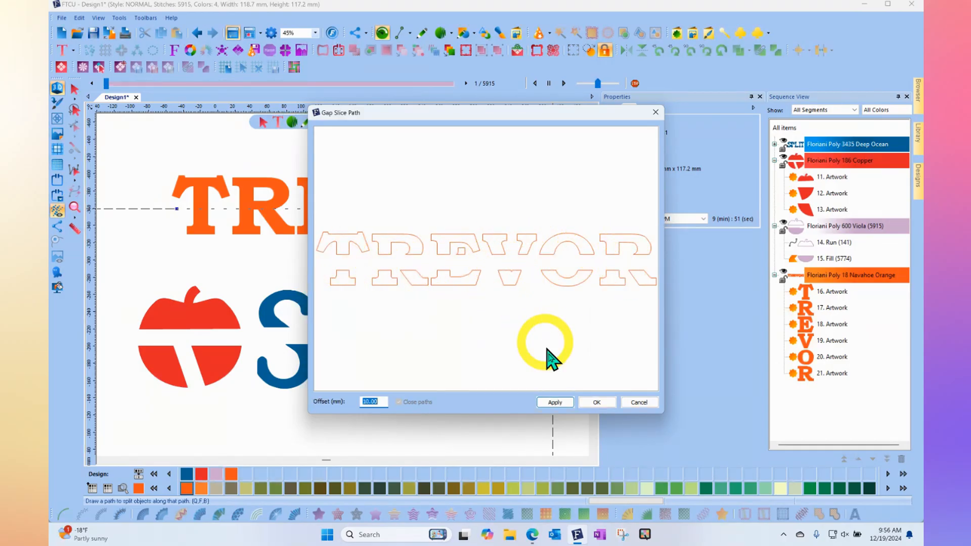
left_click(597, 403)
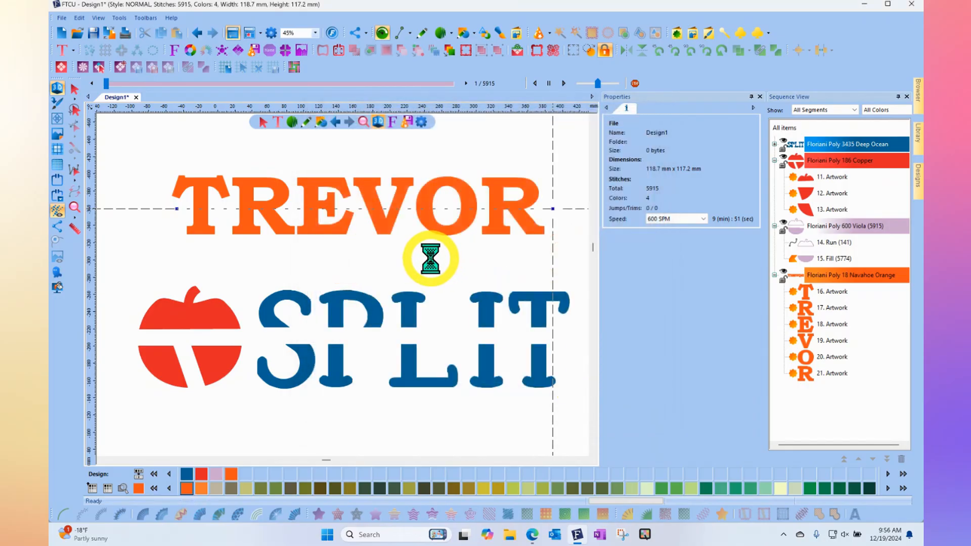
left_click(74, 91)
left_click(210, 146)
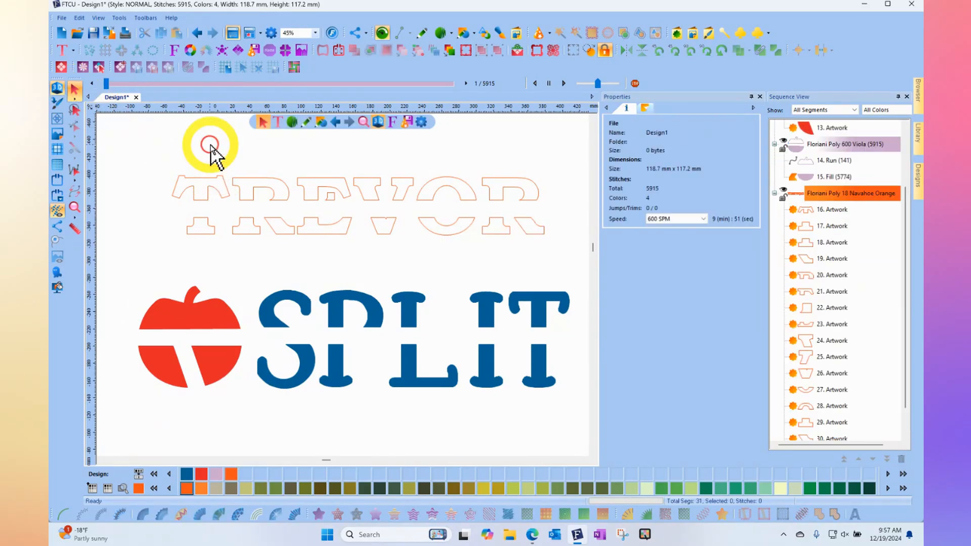
Convert both halves of the sliced letter T to a Steil stitch and the upper half of the first R to Auto Satin.
left_click_drag(133, 158, 241, 266)
left_click(101, 515)
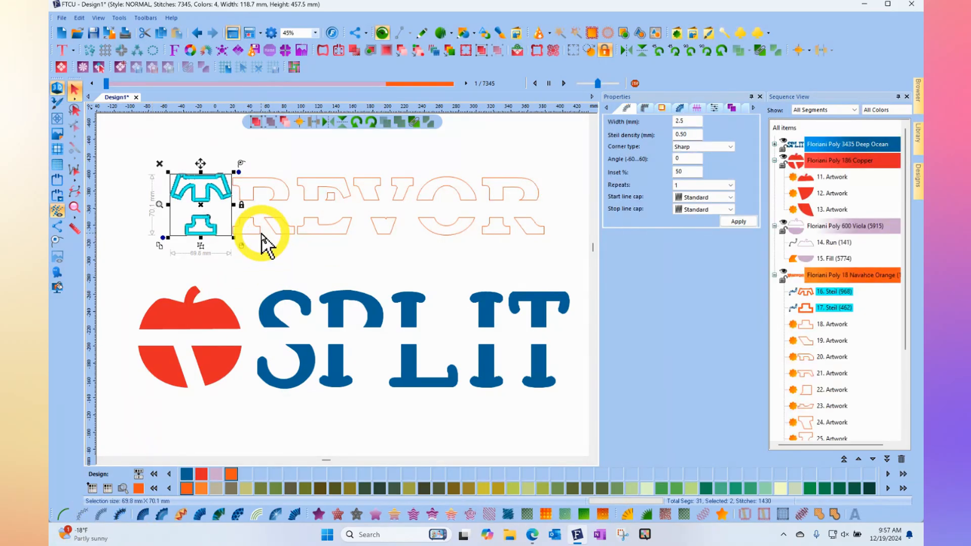
left_click(270, 186)
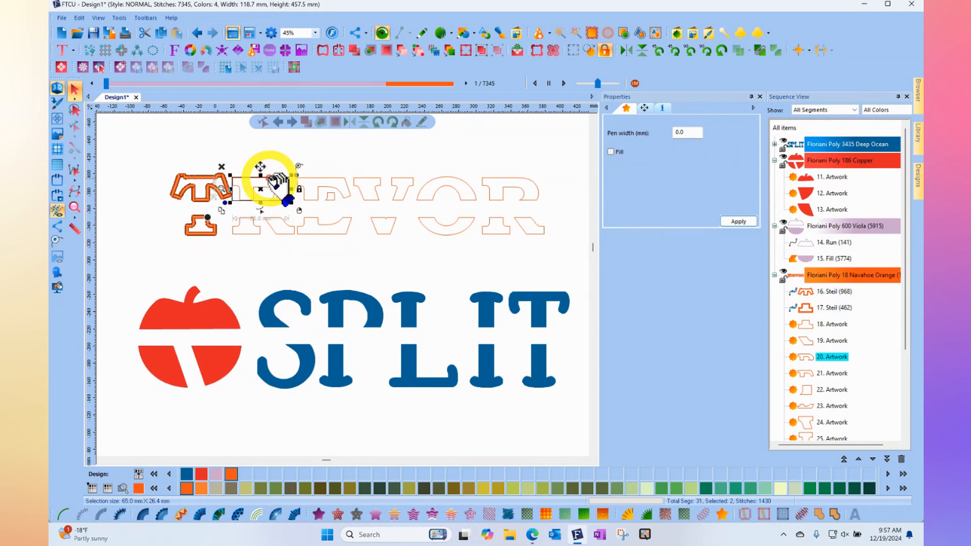
left_click(293, 516)
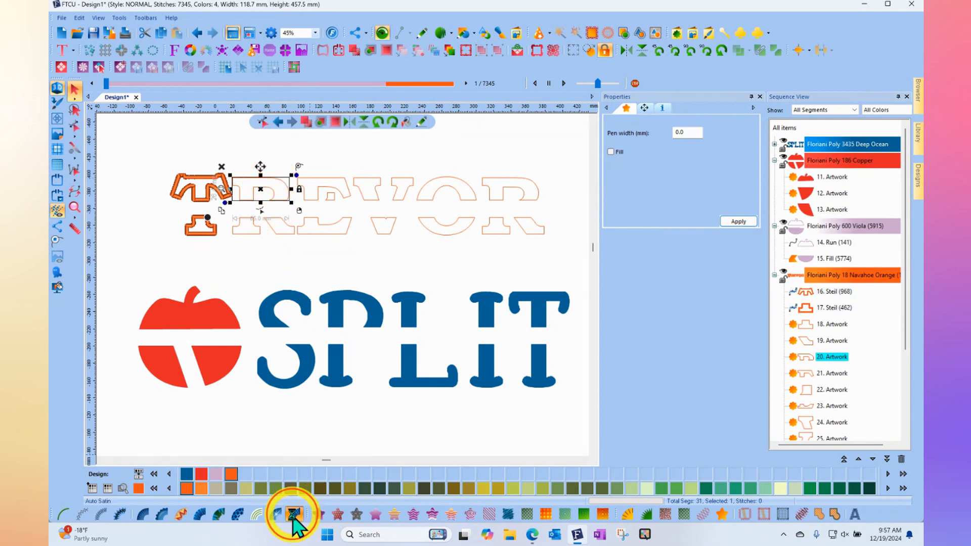
left_click(319, 154)
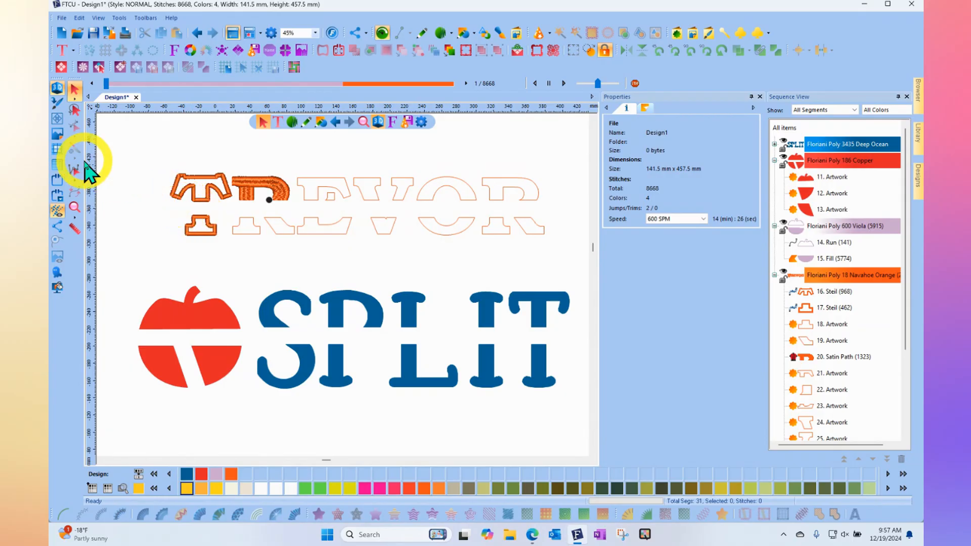
Add the default MY TEXT lettering below the stitched apple and move it up beside the apple's lower half.
scroll(434, 223, "down", 2)
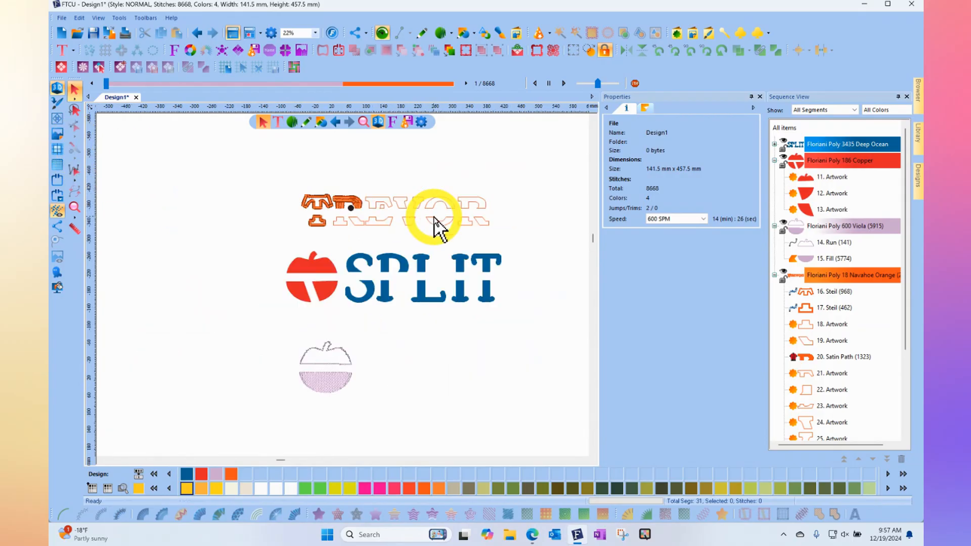
left_click(62, 50)
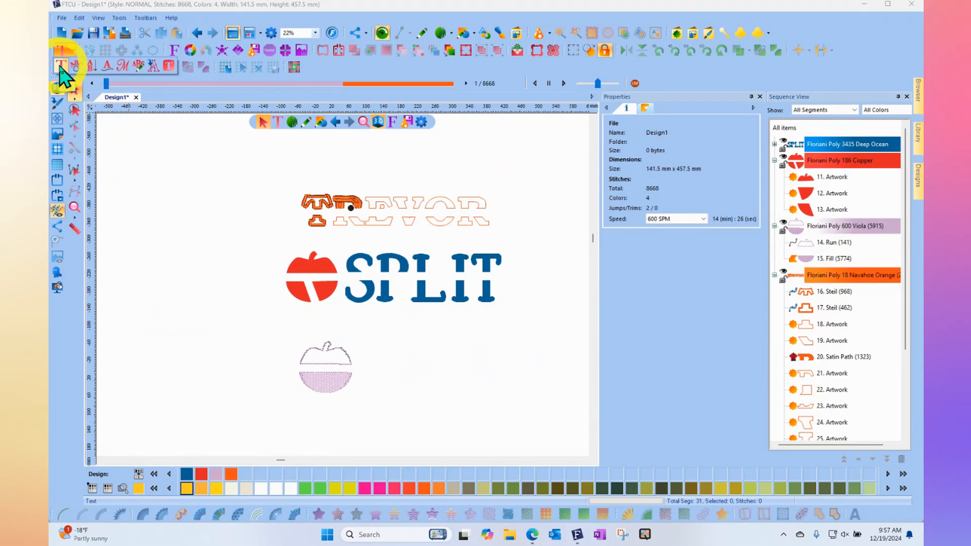
left_click(60, 68)
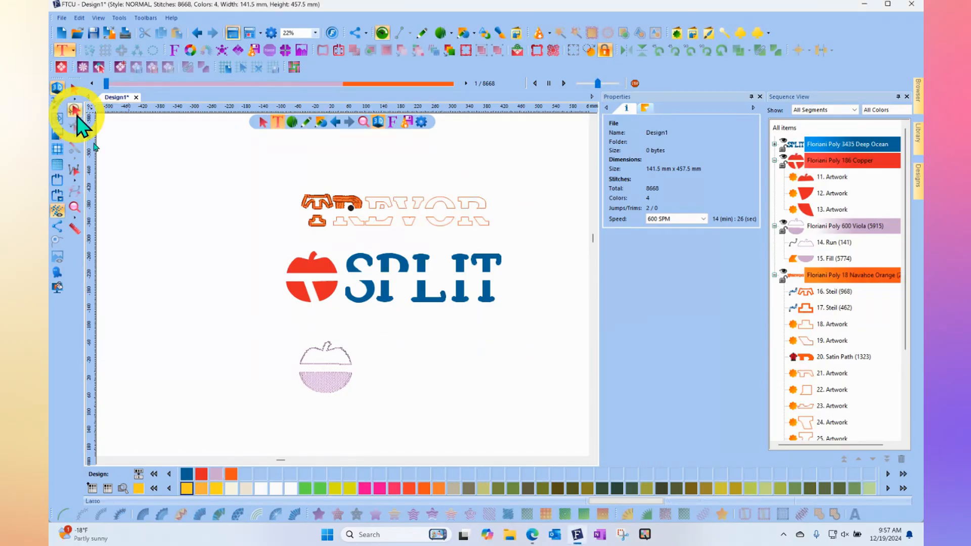
left_click(256, 425)
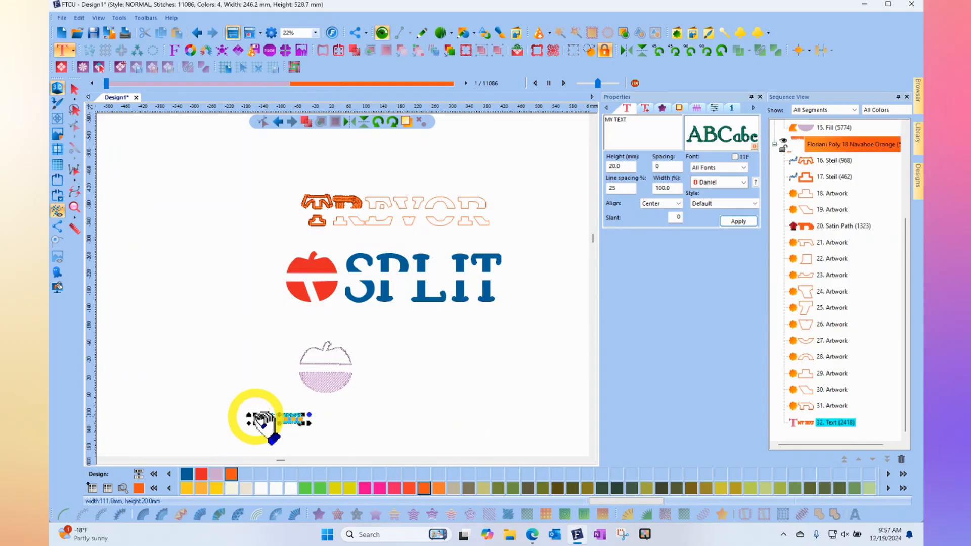
scroll(272, 421, "up", 2)
scroll(271, 422, "up", 2)
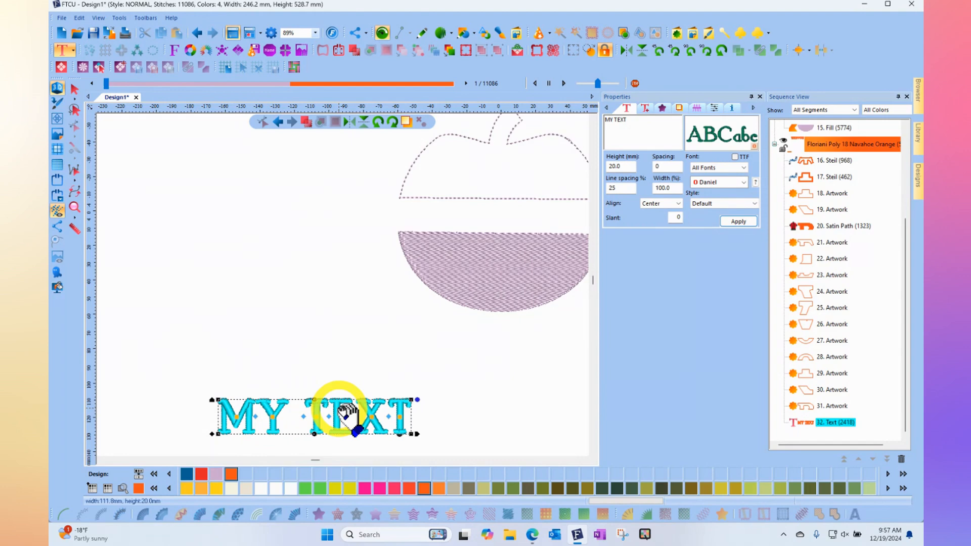
left_click_drag(344, 418, 298, 329)
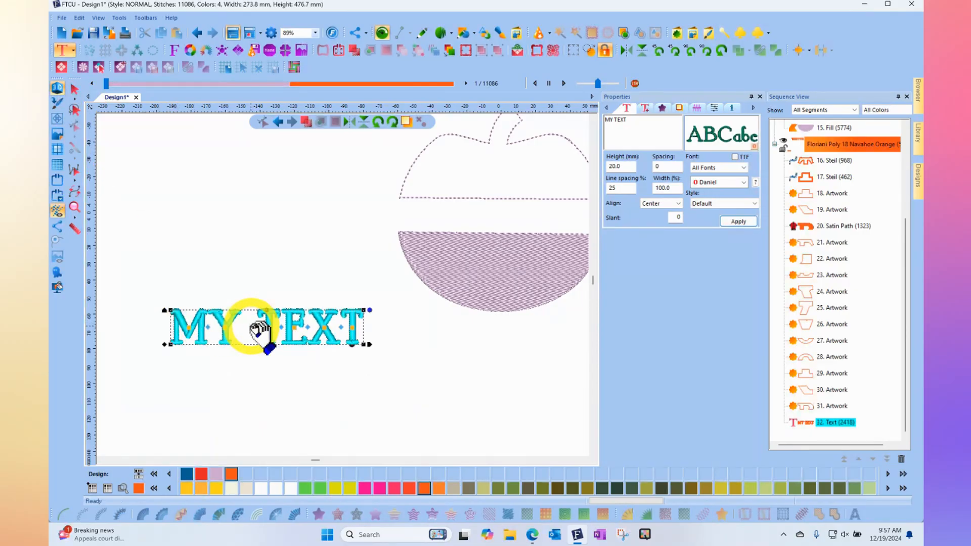
Break up the MY TEXT lettering into separate letters and convert its letter M to artwork.
left_click(75, 90)
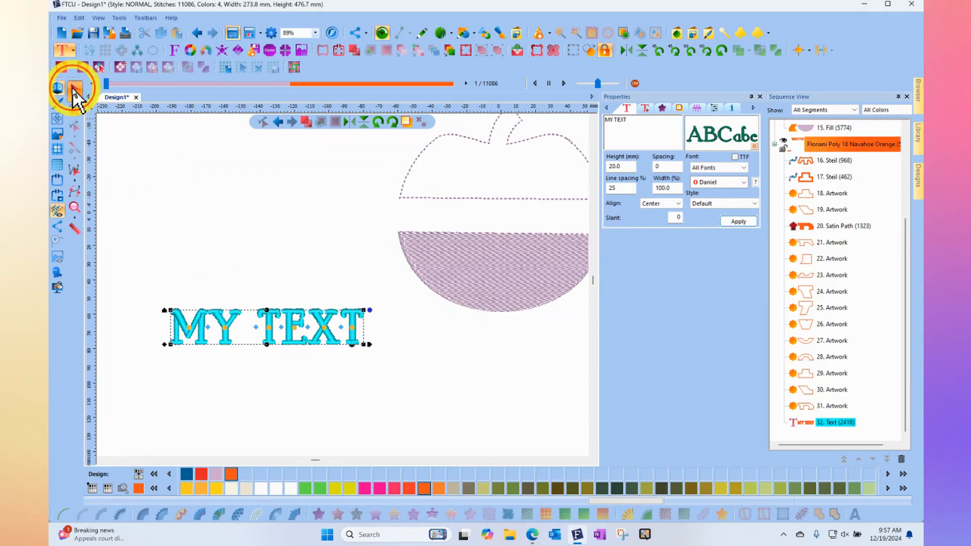
right_click(224, 329)
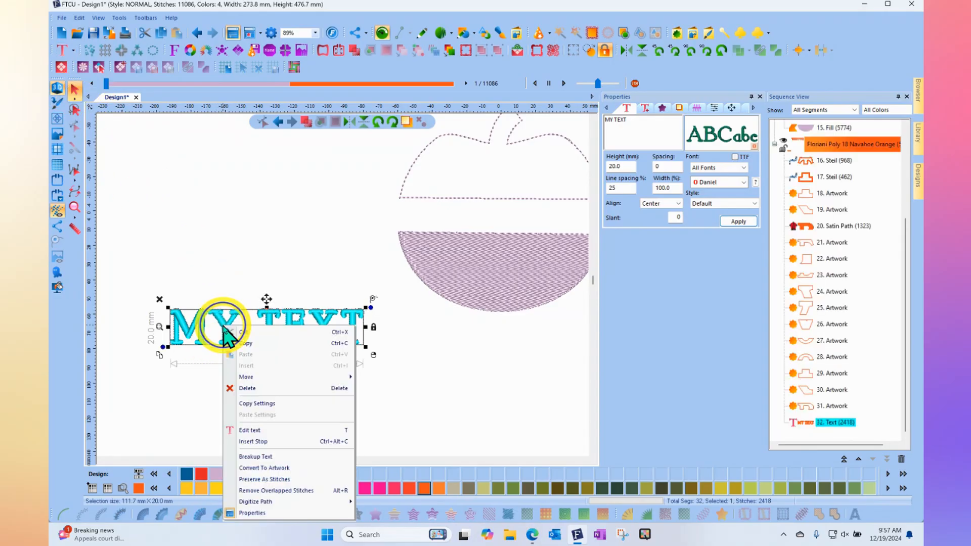
left_click(276, 458)
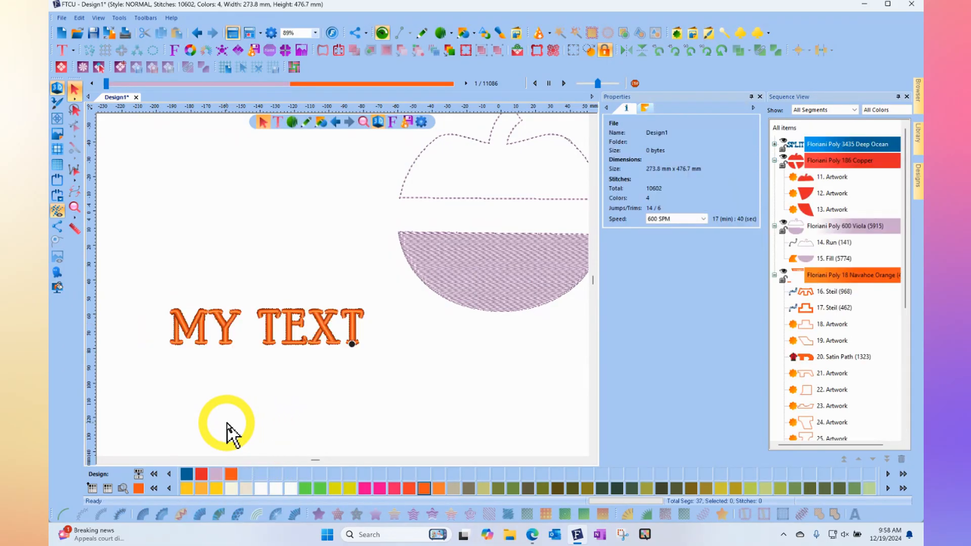
left_click(199, 331)
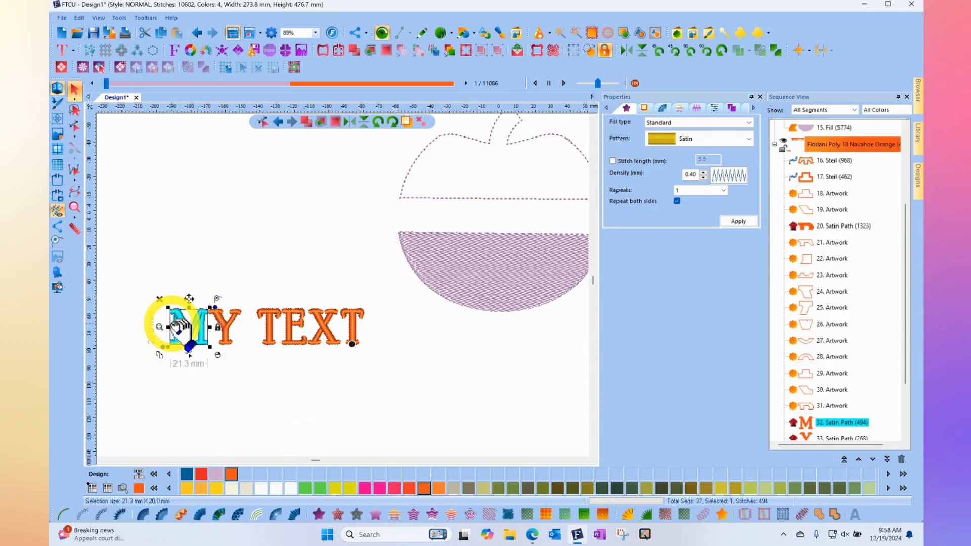
left_click(721, 515)
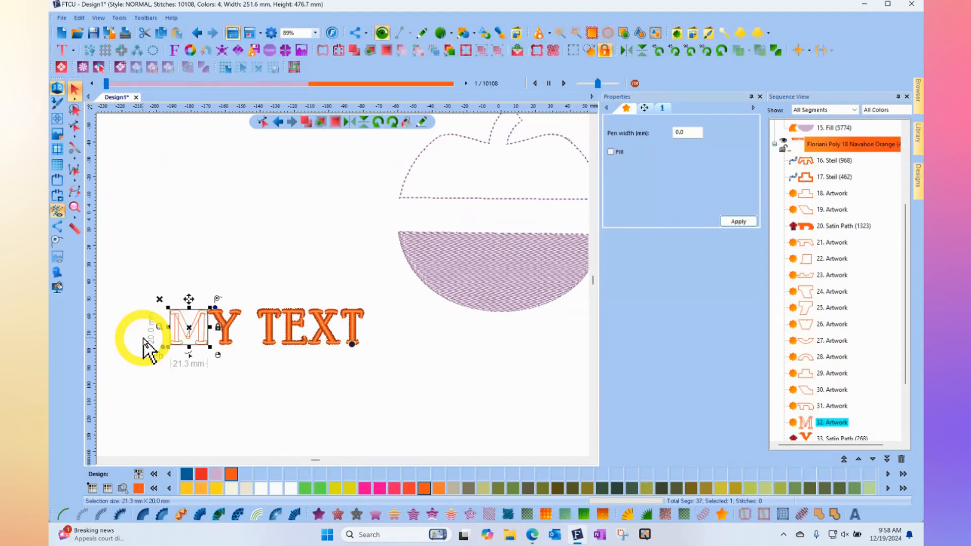
scroll(147, 348, "up", 2)
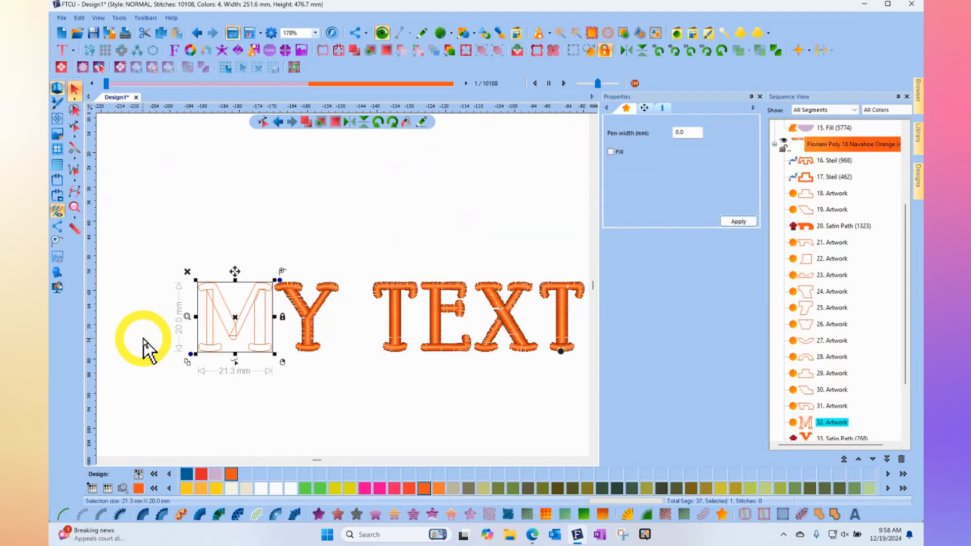
scroll(143, 348, "up", 1)
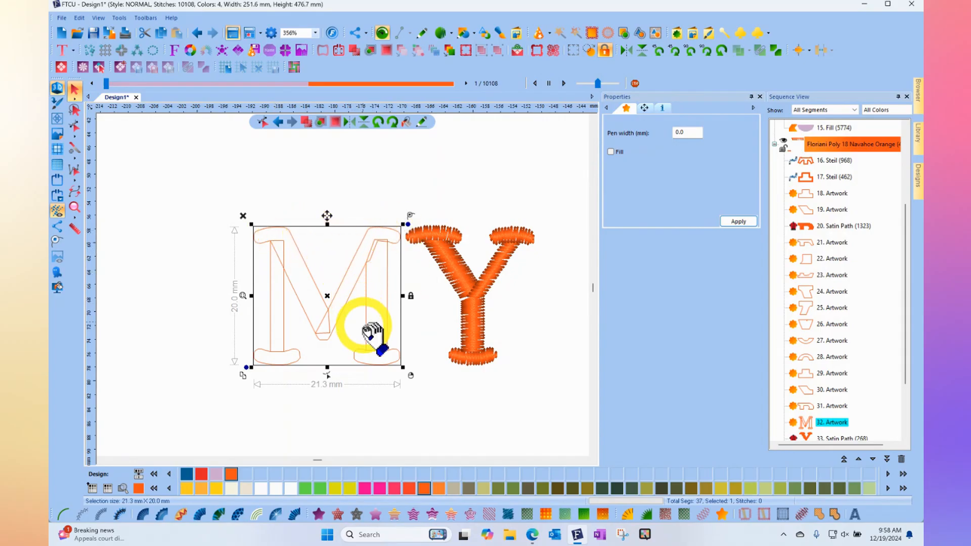
left_click(396, 167)
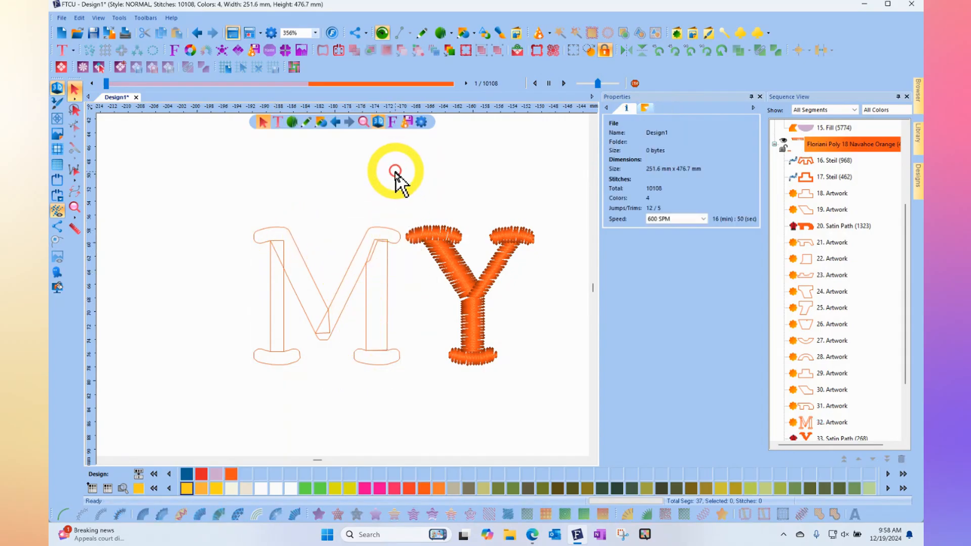
Add a second default MY TEXT lettering just below the broken-up one.
scroll(408, 193, "down", 2)
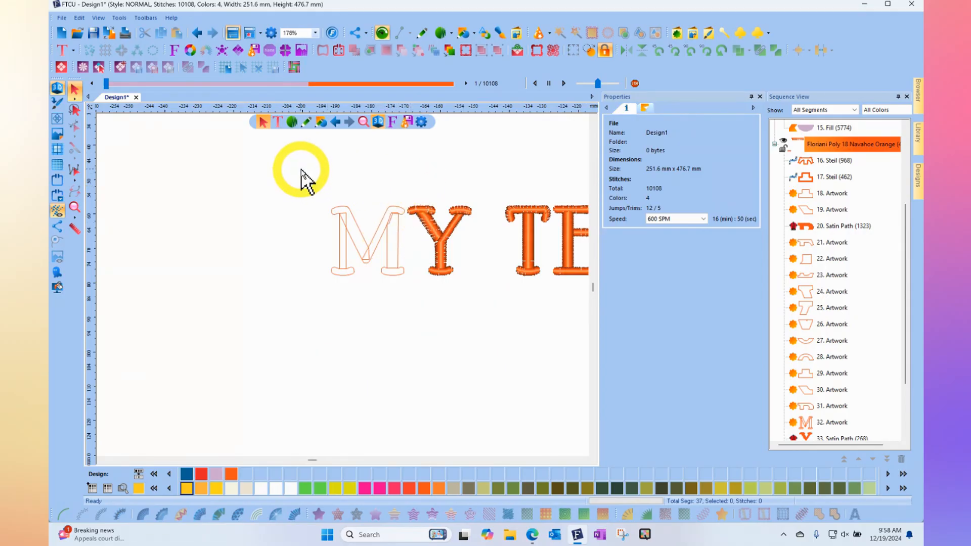
left_click(593, 120)
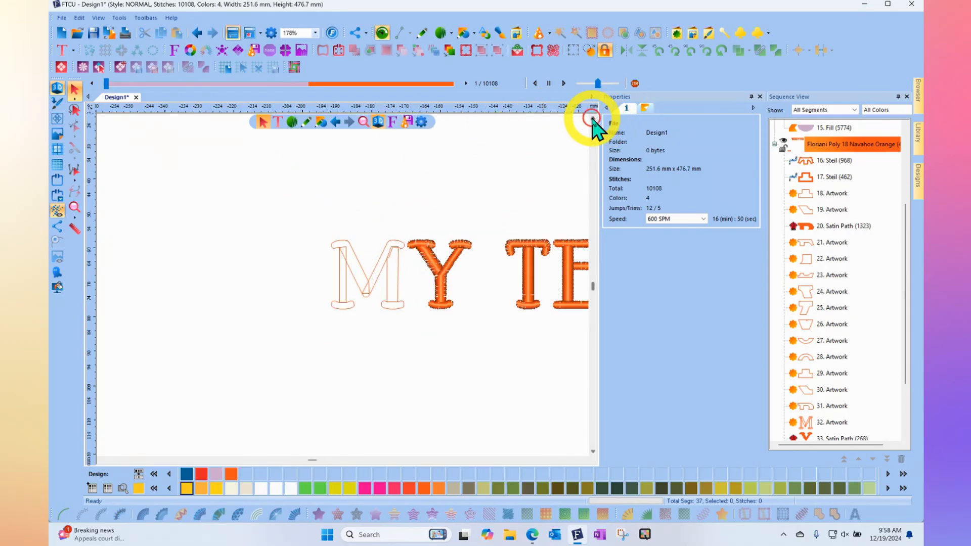
left_click(58, 50)
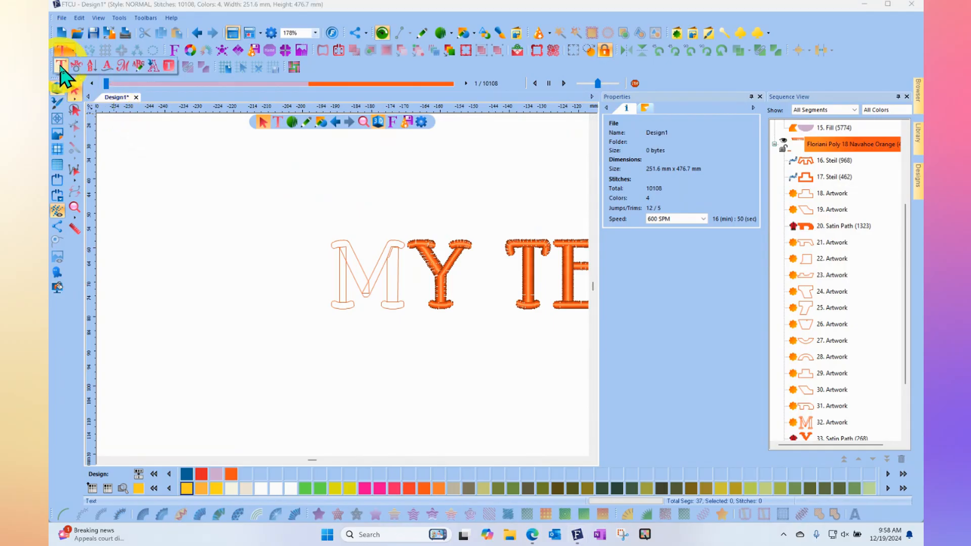
left_click(61, 66)
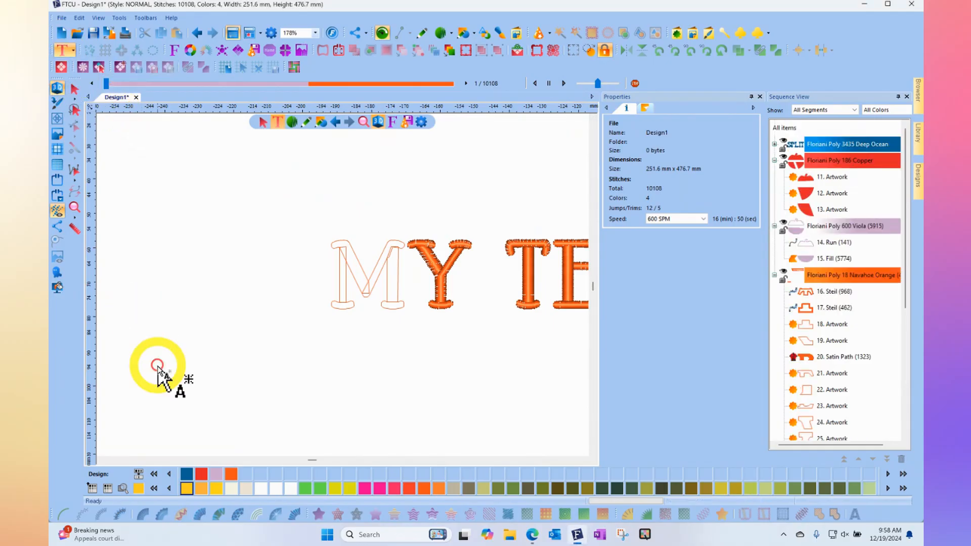
left_click(180, 389)
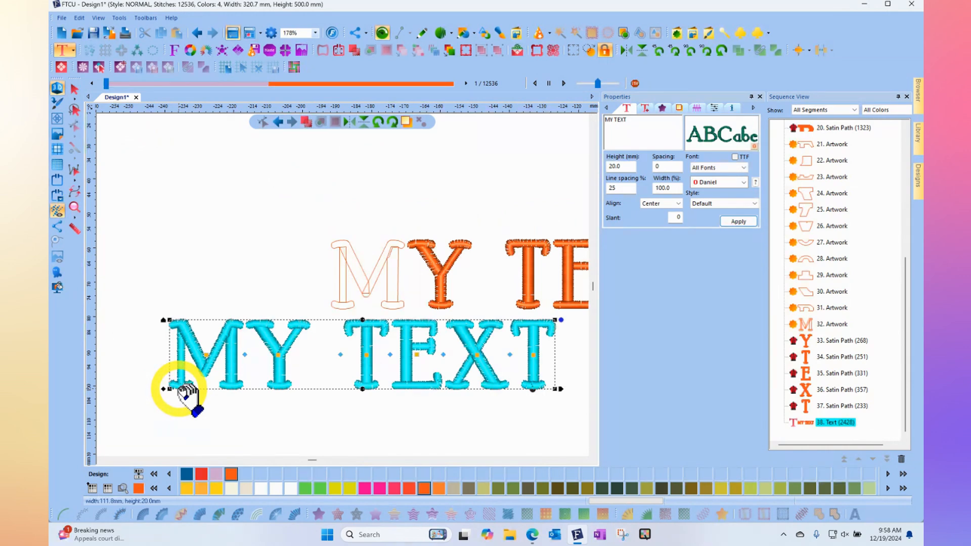
Filter the fonts of the new MY TEXT lettering to the Outline category and choose Daniel.
left_click(731, 183)
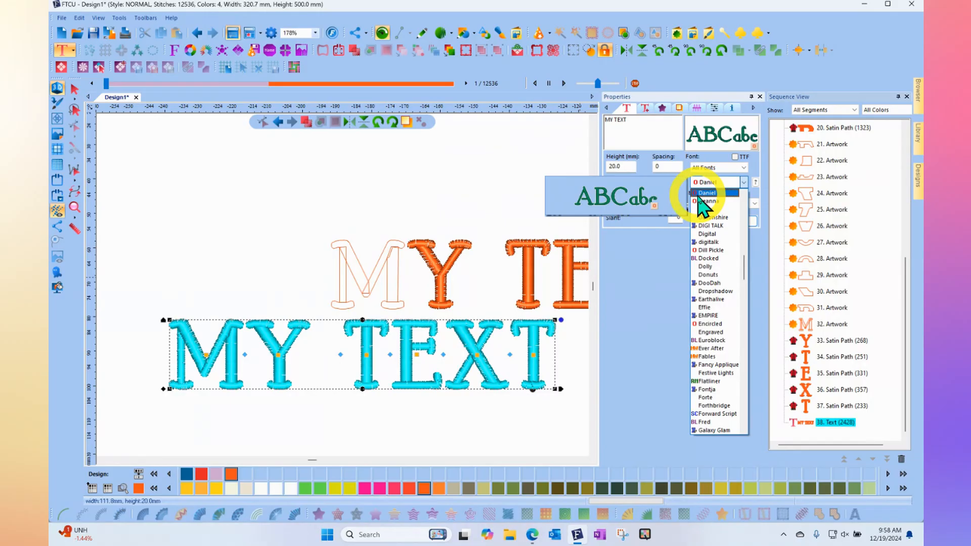
left_click(708, 168)
left_click(710, 168)
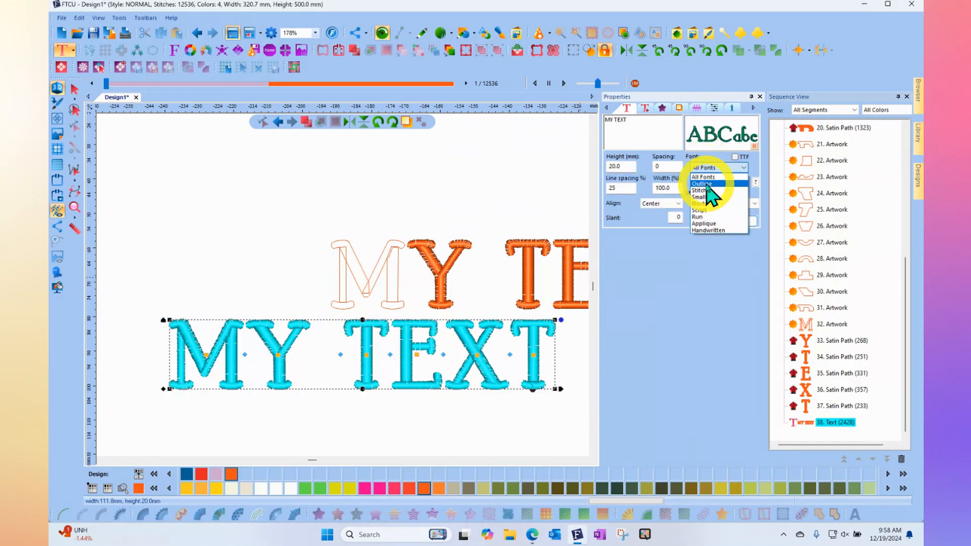
left_click(707, 183)
left_click(709, 183)
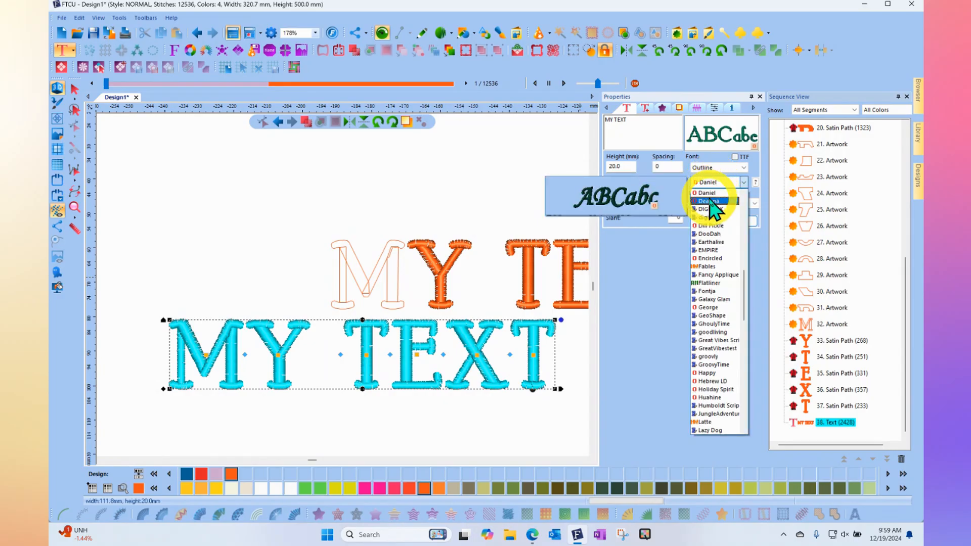
left_click(710, 193)
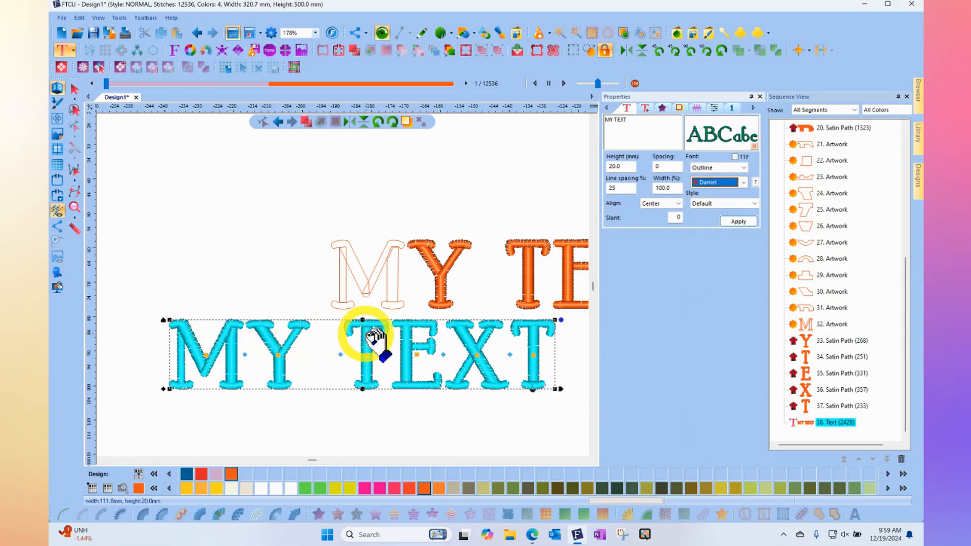
Set the Daniel MY TEXT lettering's style to Run and break it up into separate letters.
left_click(723, 215)
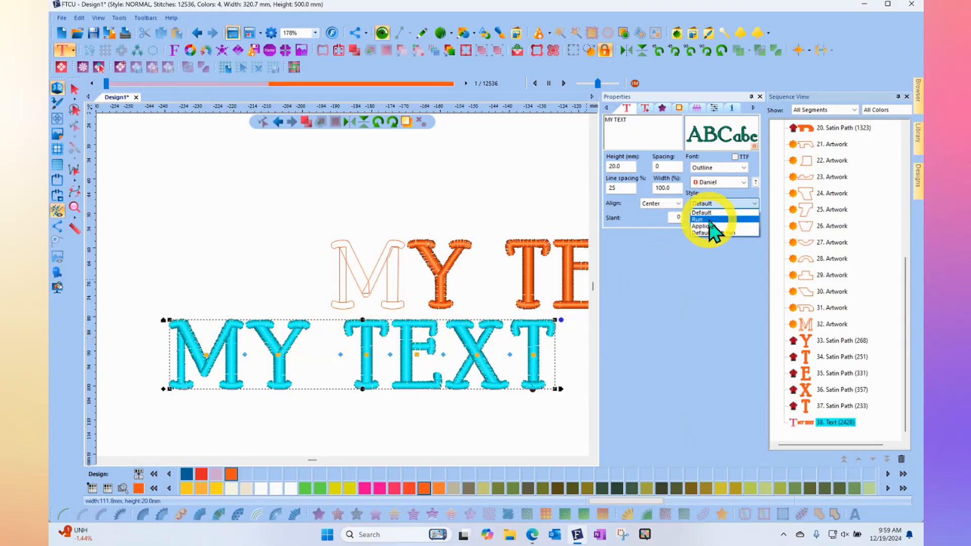
left_click(703, 219)
left_click(738, 222)
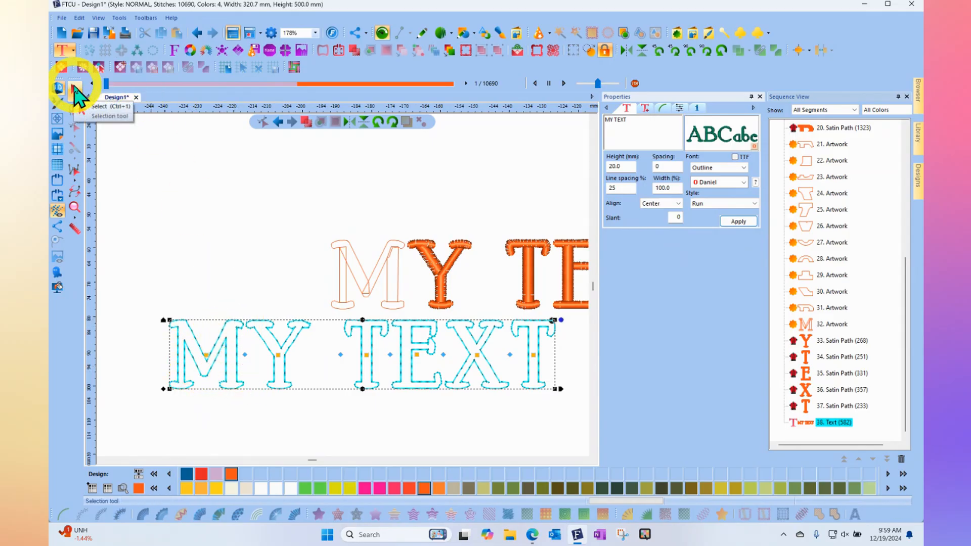
left_click(76, 93)
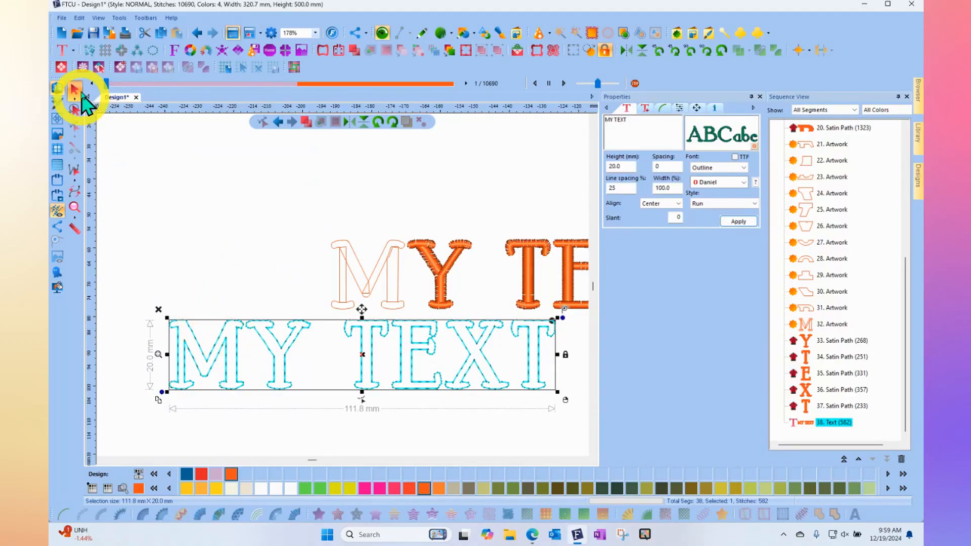
right_click(235, 329)
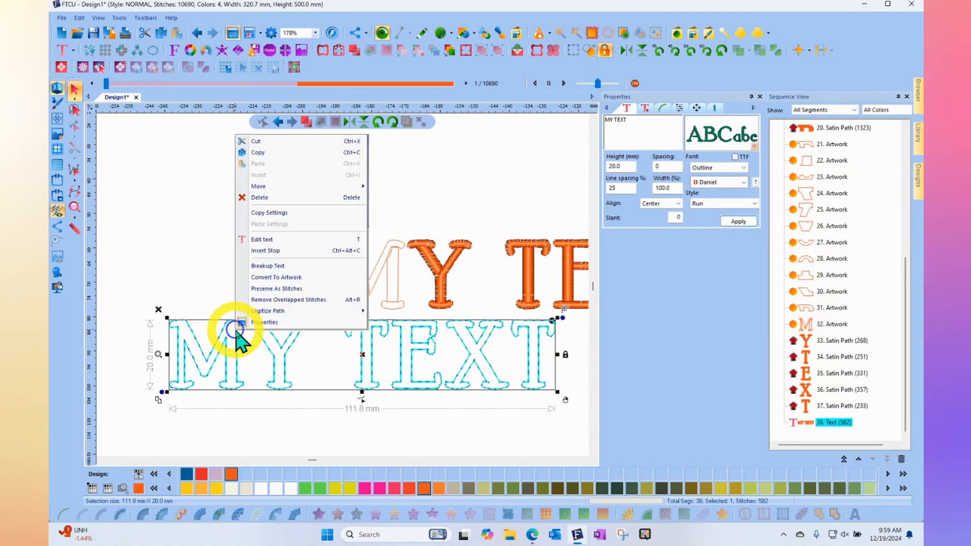
left_click(277, 267)
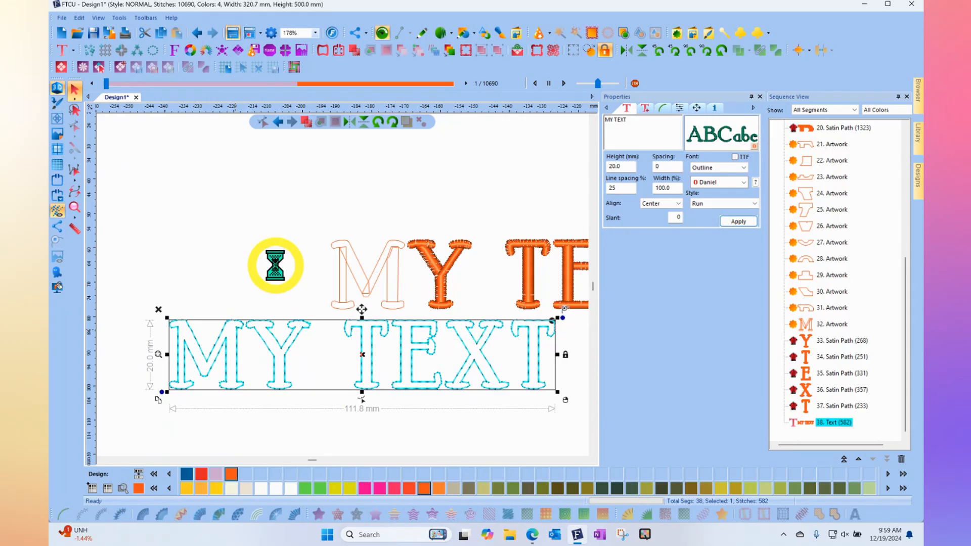
Convert the run-stitch M to artwork and place it beside the upper lettering's outline M for comparison.
left_click(242, 352)
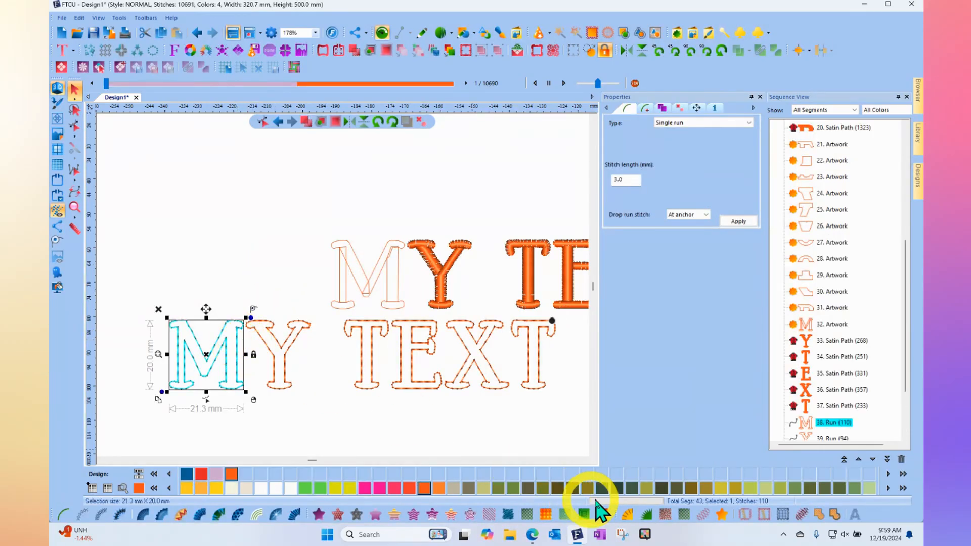
left_click(723, 514)
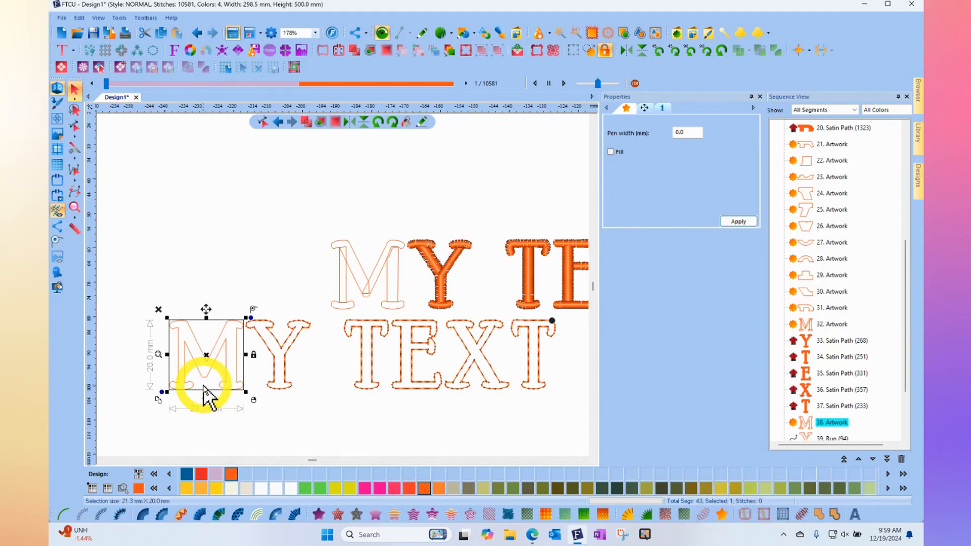
left_click_drag(205, 356, 286, 274)
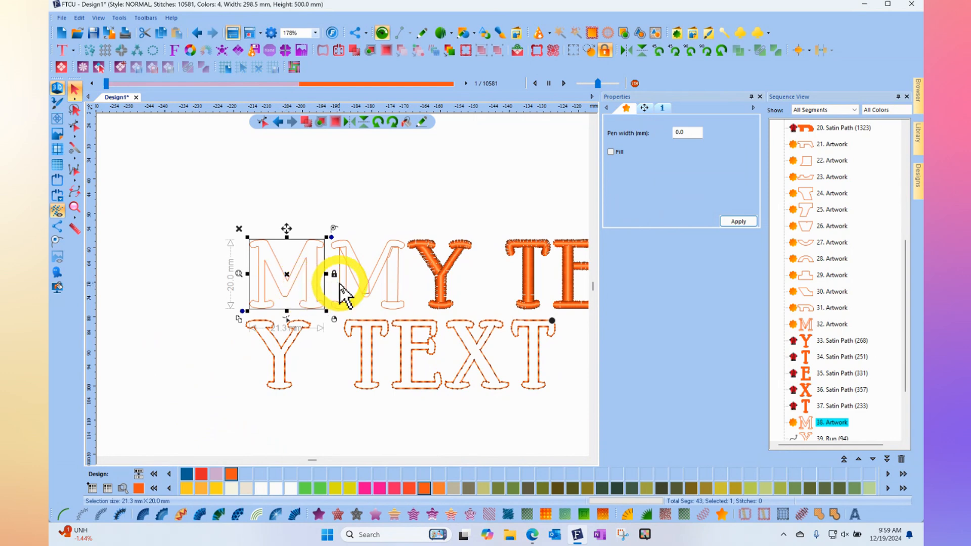
scroll(340, 294, "up", 1)
left_click(362, 149)
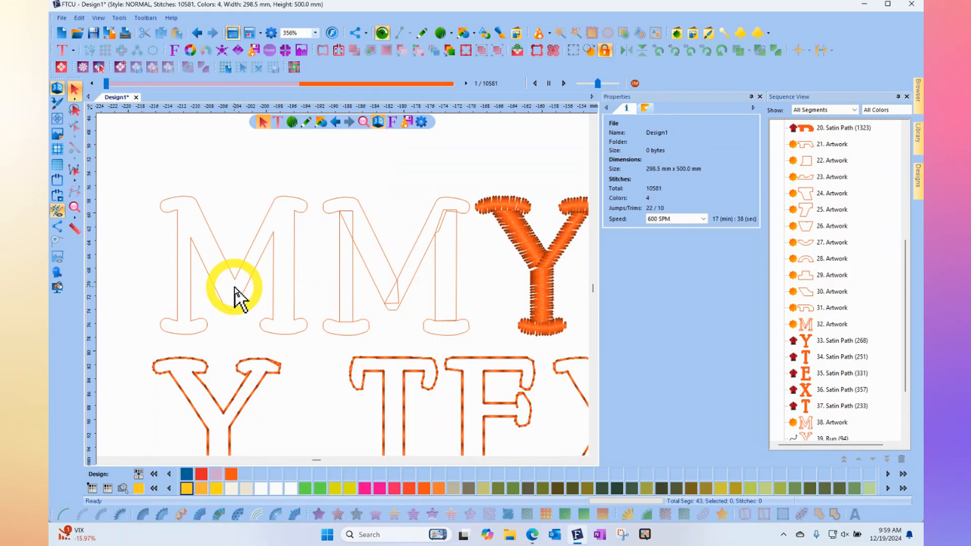
scroll(234, 293, "down", 1)
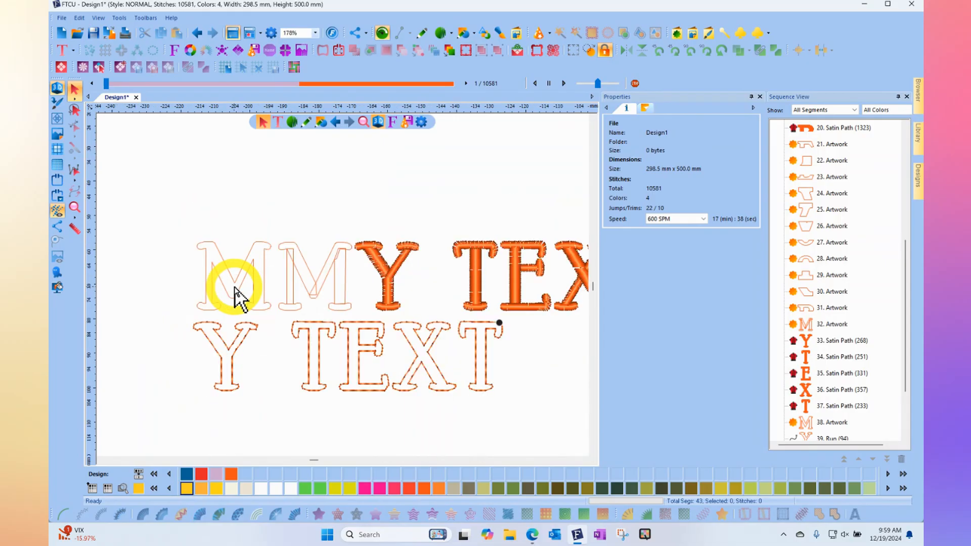
Convert the complete lower MY TEXT, with its M moved back in line, to artwork and enlarge it to about 318 × 56 mm.
left_click_drag(264, 276, 339, 378)
scroll(283, 368, "down", 1)
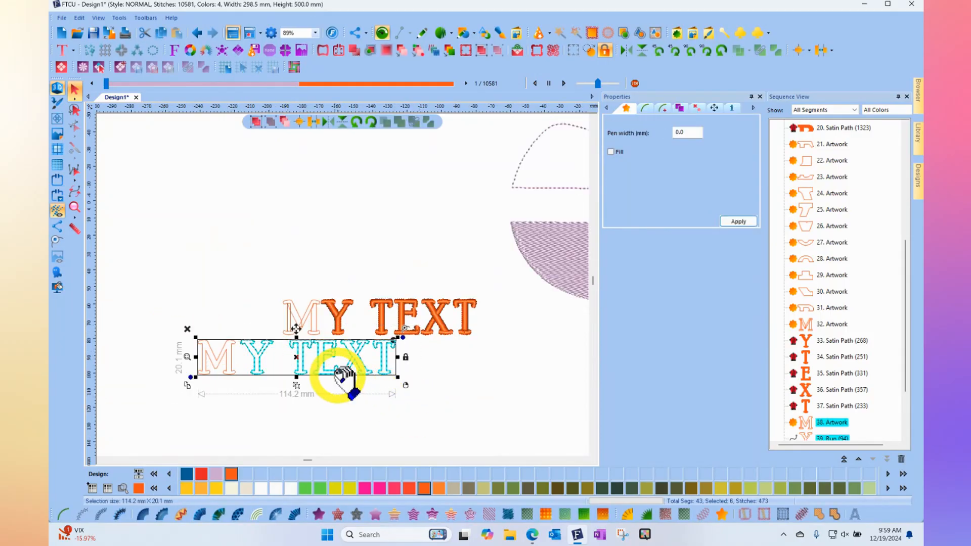
left_click(722, 515)
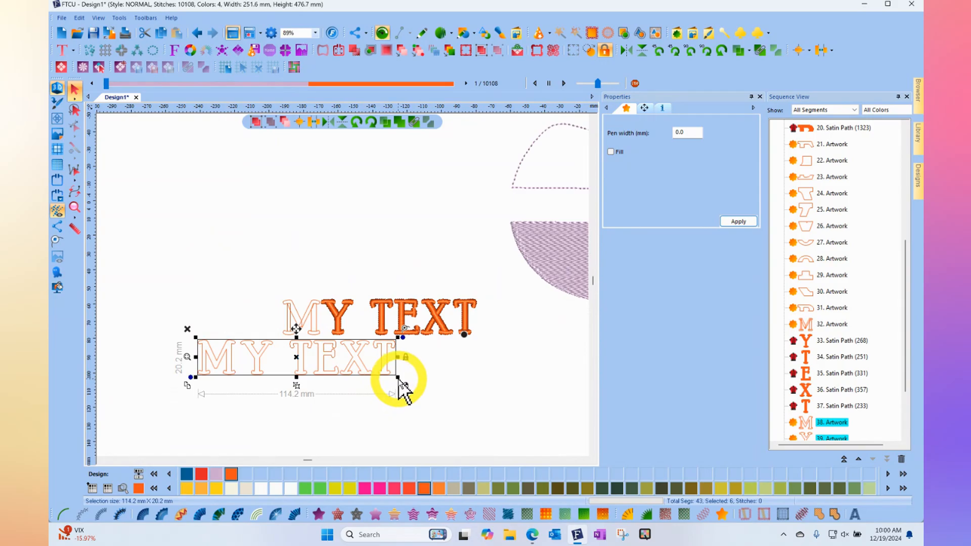
left_click_drag(398, 377, 658, 446)
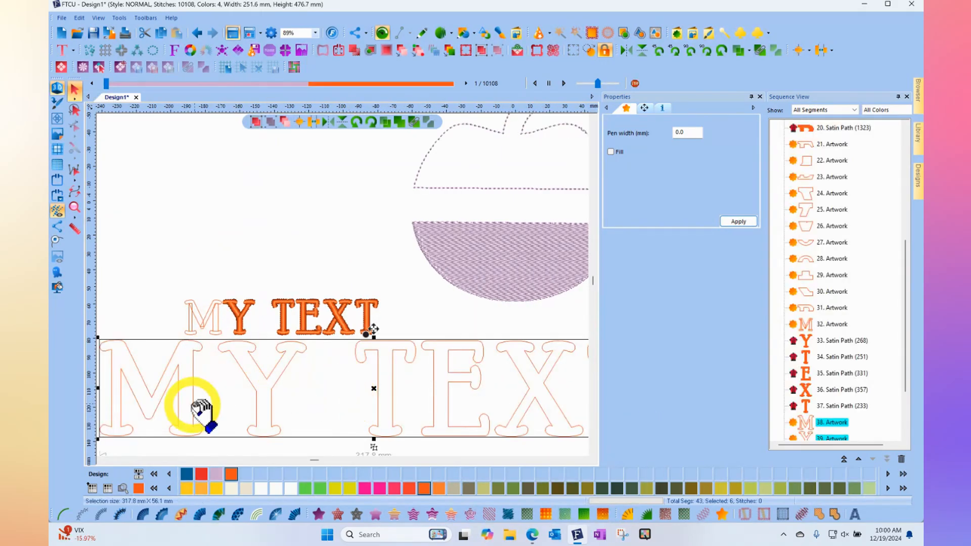
Split the enlarged MY TEXT artwork along a horizontal line through its middle using Gap Slice Path with a 10 mm offset and closed paths.
scroll(196, 401, "down", 2)
left_click(175, 274)
left_click(174, 390)
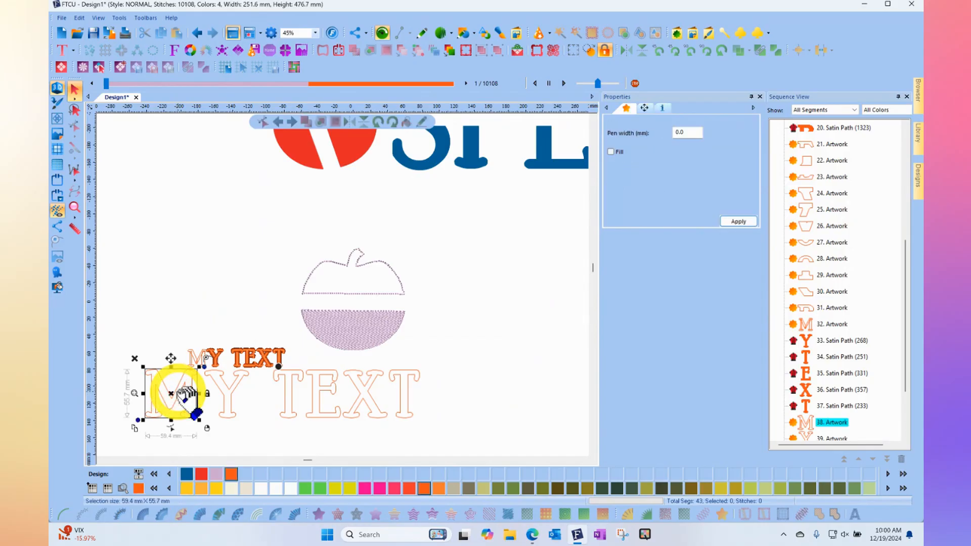
left_click(74, 169)
left_click(74, 192)
left_click(136, 393)
left_click(431, 394)
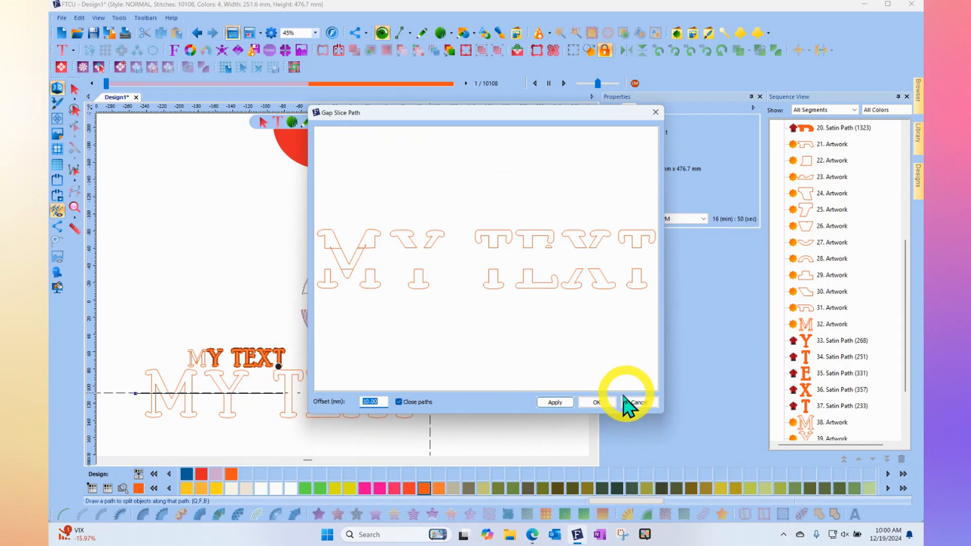
left_click(600, 403)
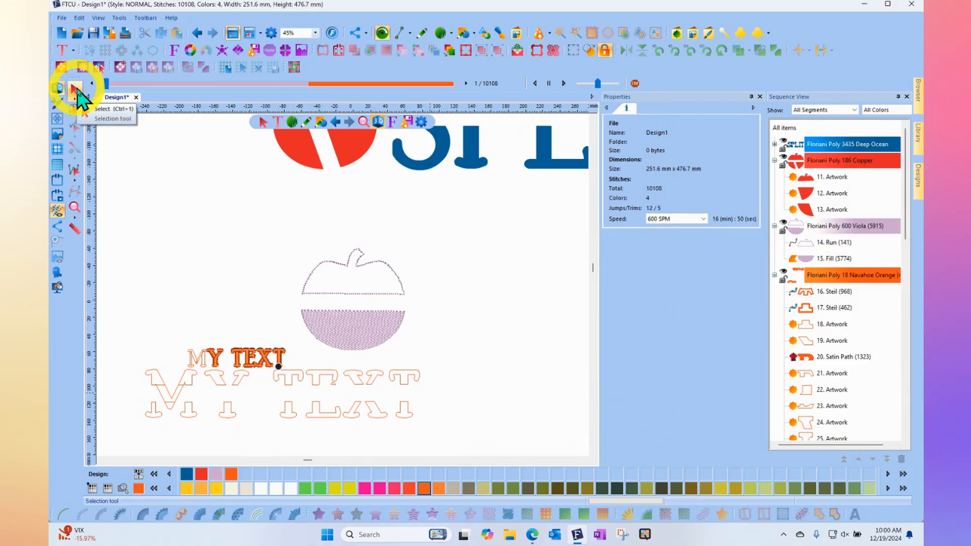
left_click(76, 90)
left_click(557, 210)
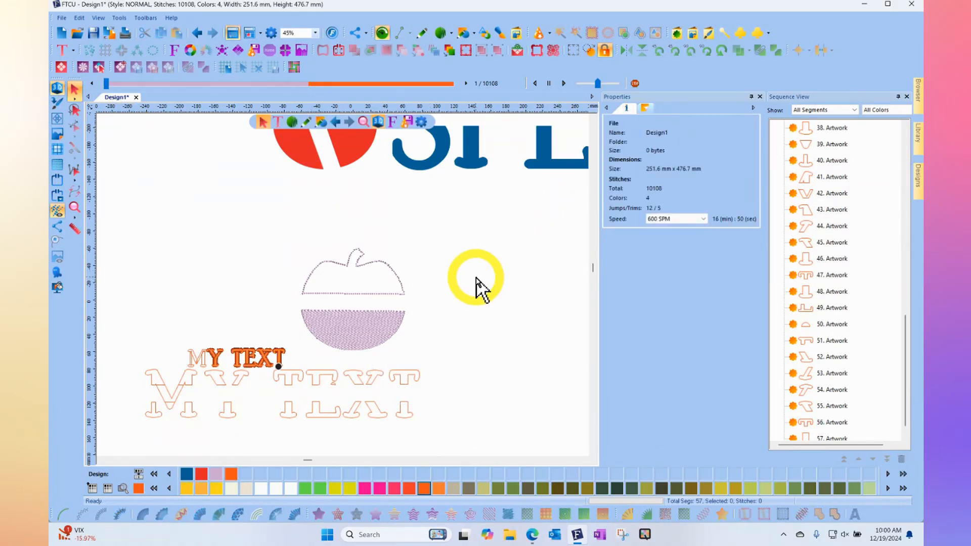
left_click(75, 207)
right_click(378, 246)
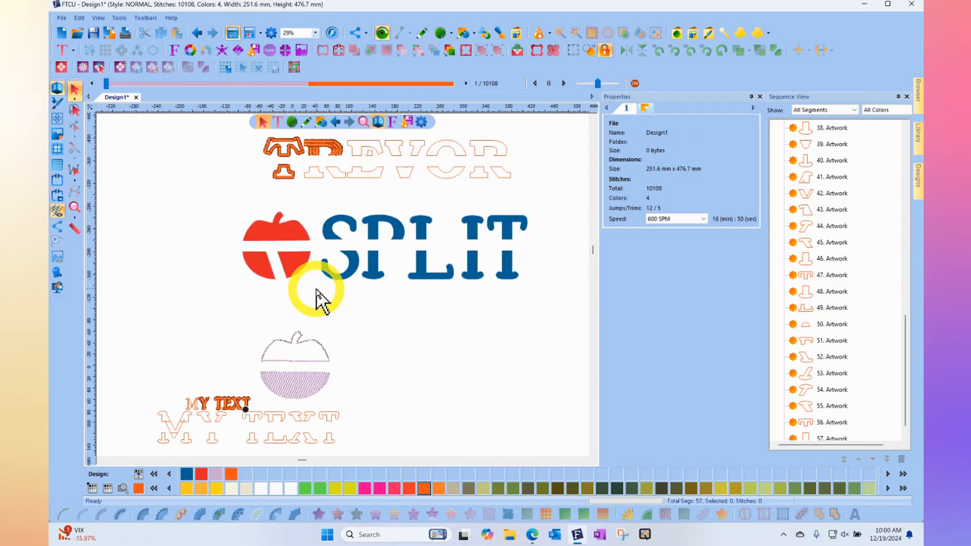